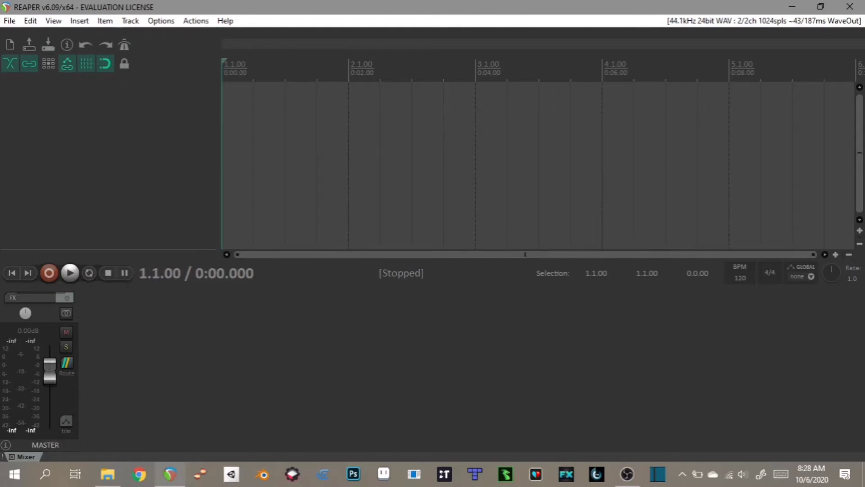
# Step: Add a new track and load the VST3i: LABS (Spitfire Audio) instrument on it
pyautogui.hotkey('ctrl', 't')
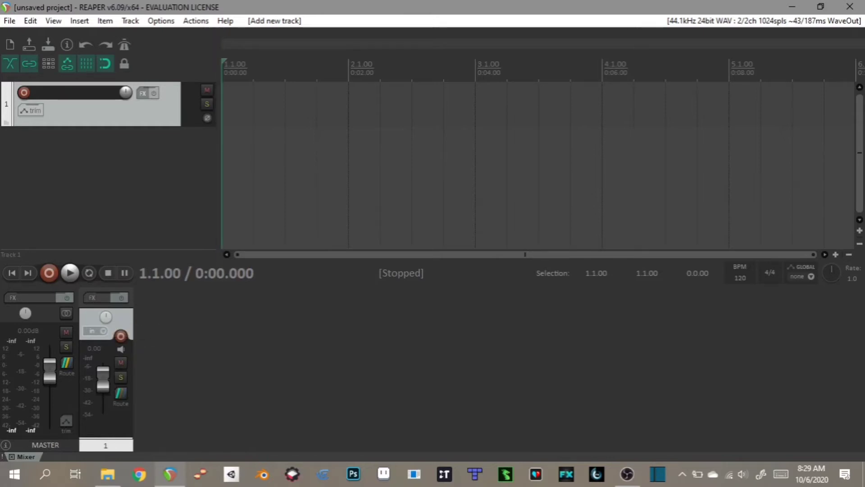
pyautogui.click(143, 93)
pyautogui.click(28, 26)
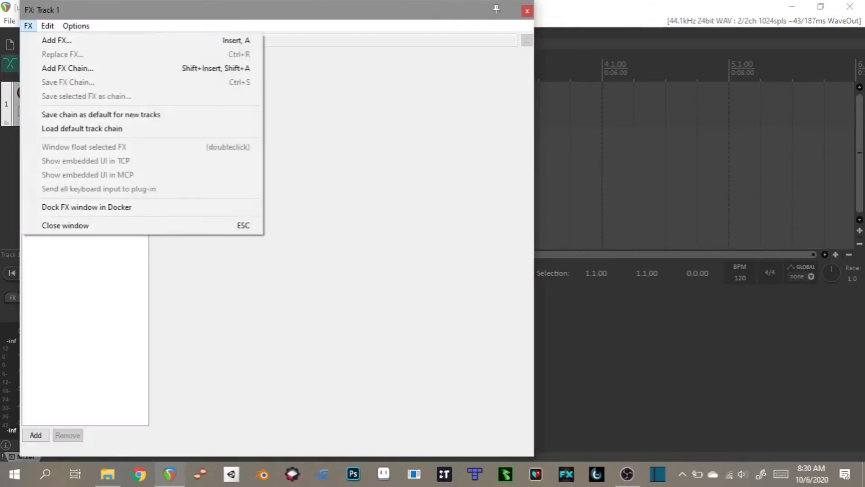
pyautogui.click(56, 40)
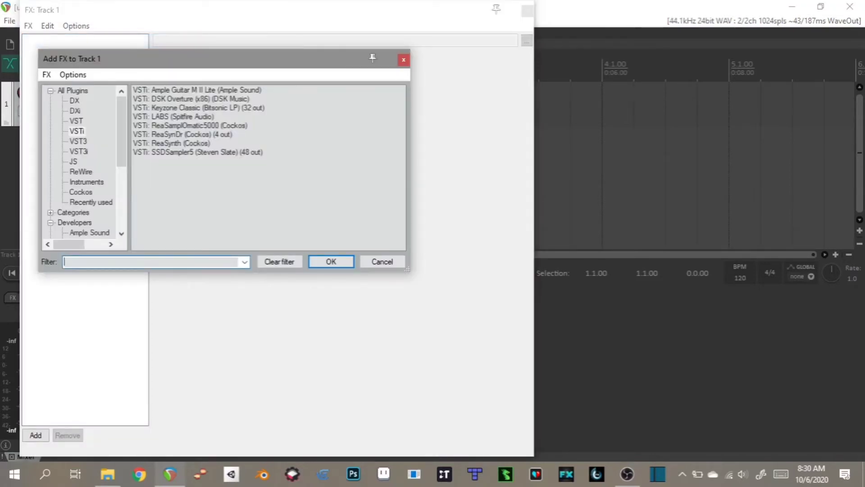
pyautogui.click(79, 152)
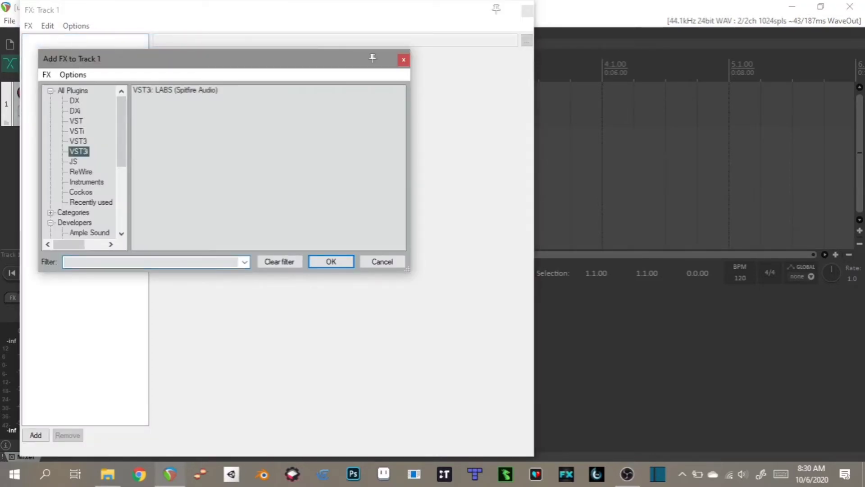
pyautogui.click(175, 90)
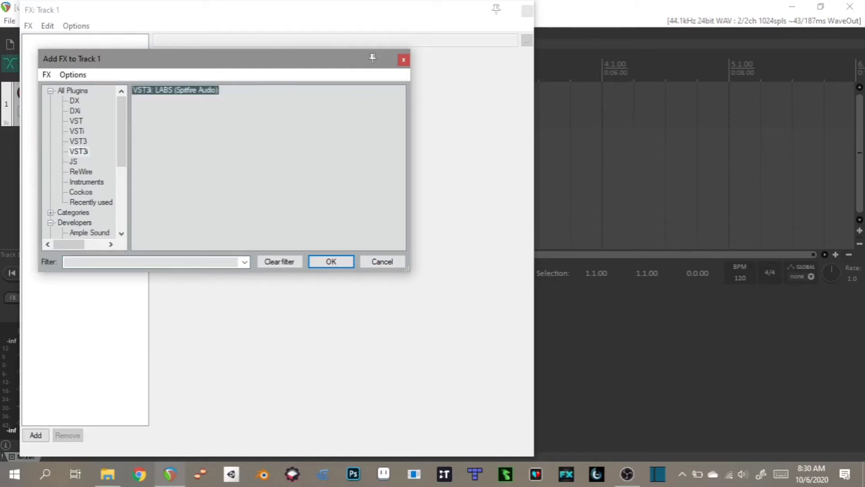
pyautogui.press('Return')
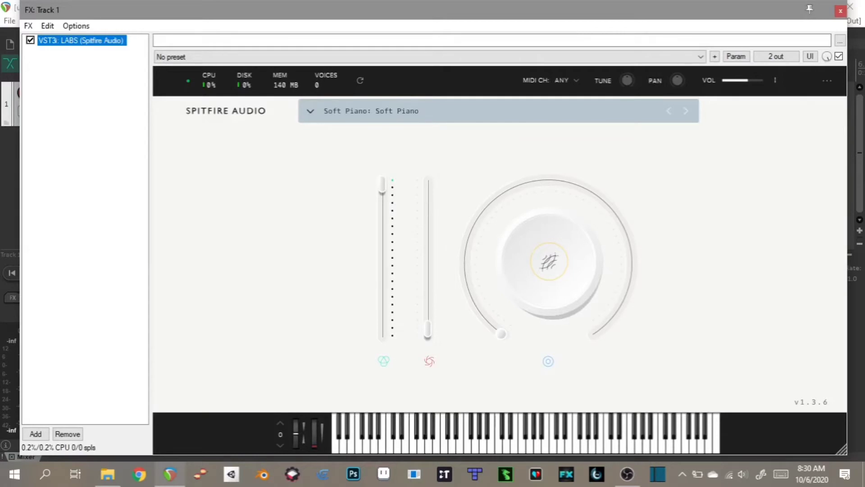
pyautogui.click(840, 10)
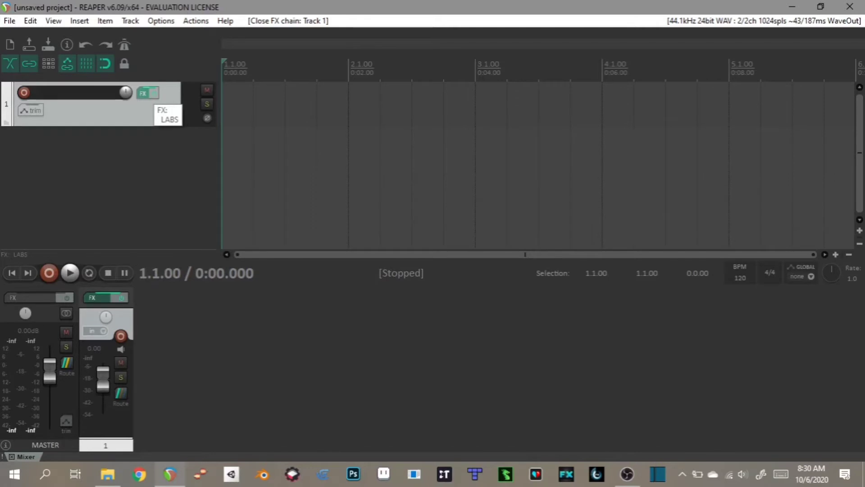
# Step: Audition the Soft Piano in the track's LABS instrument, and load and try out the Choir: Long preset
pyautogui.click(151, 94)
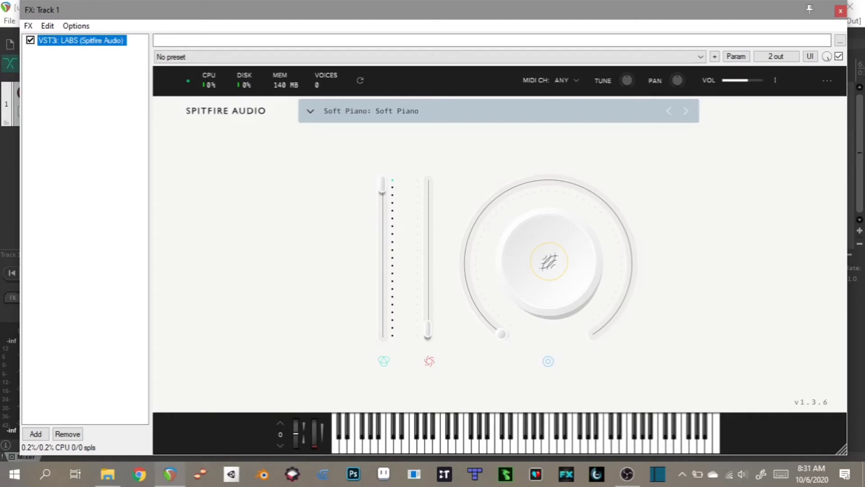
pyautogui.moveTo(455, 446); pyautogui.dragTo(537, 446)
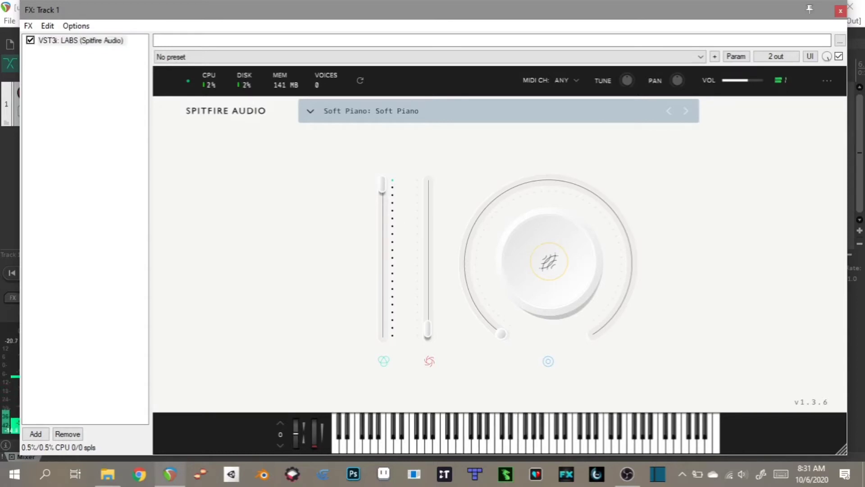
pyautogui.click(311, 111)
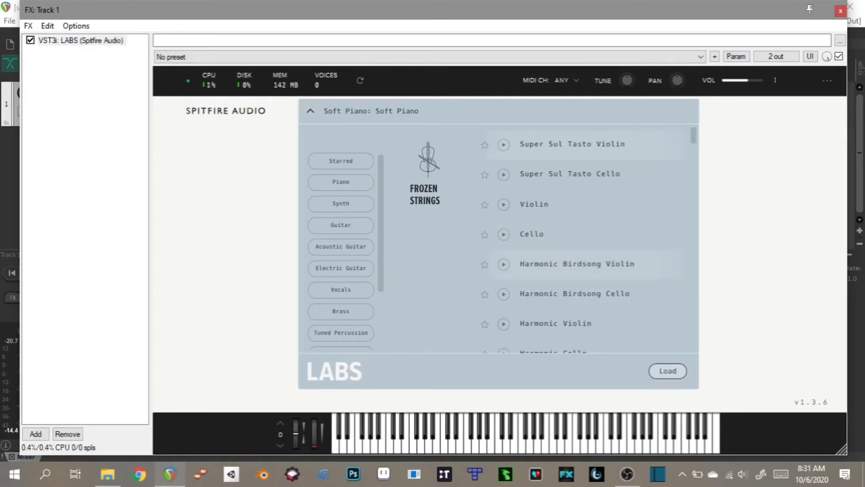
pyautogui.scroll(-10, 586, 270)
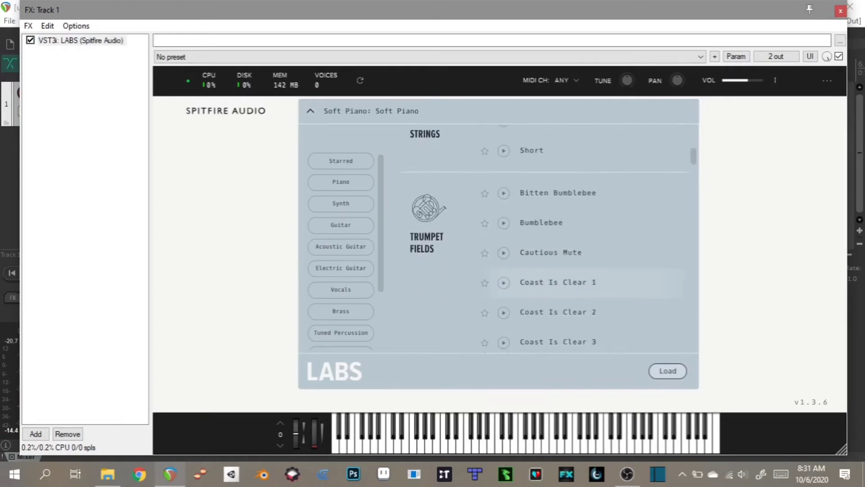
pyautogui.scroll(-10, 586, 280)
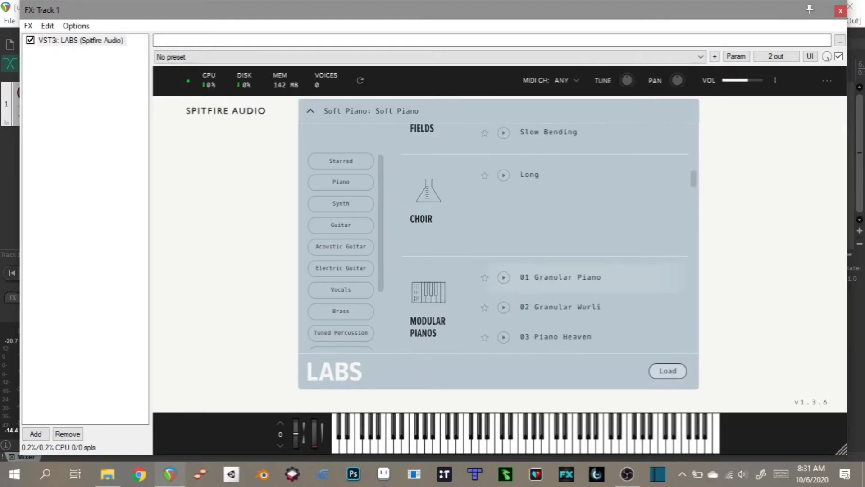
pyautogui.scroll(-1, 546, 233)
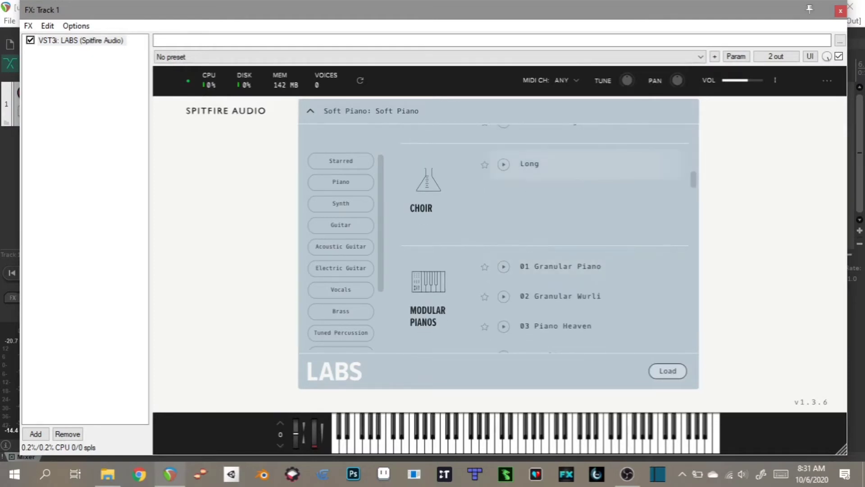
pyautogui.click(540, 164)
pyautogui.click(467, 445)
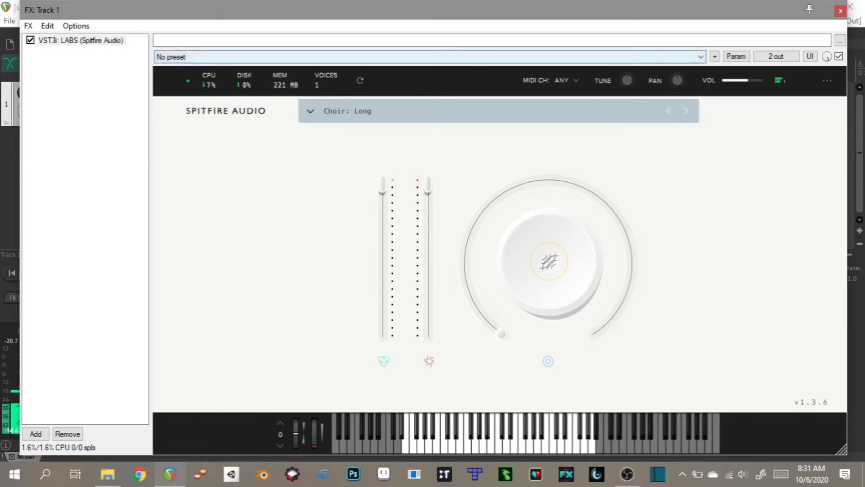
# Step: Load the 03 Piano Heaven preset from Modular Pianos in LABS
pyautogui.click(310, 111)
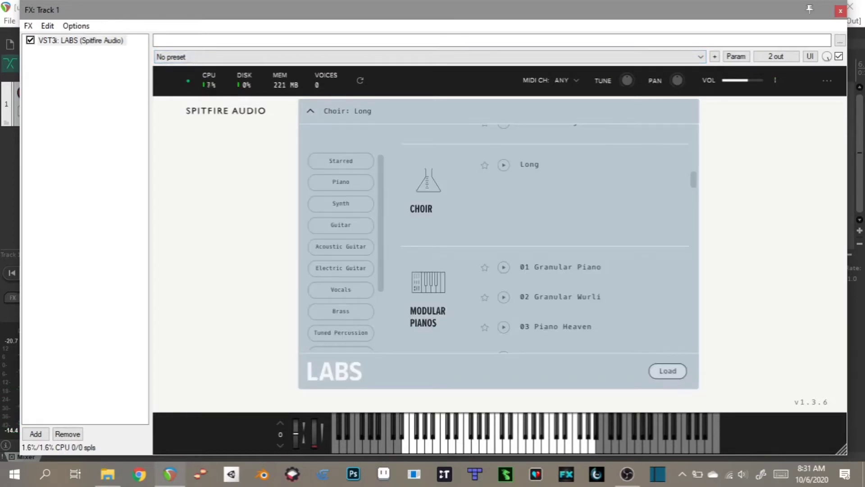
pyautogui.scroll(-5, 586, 288)
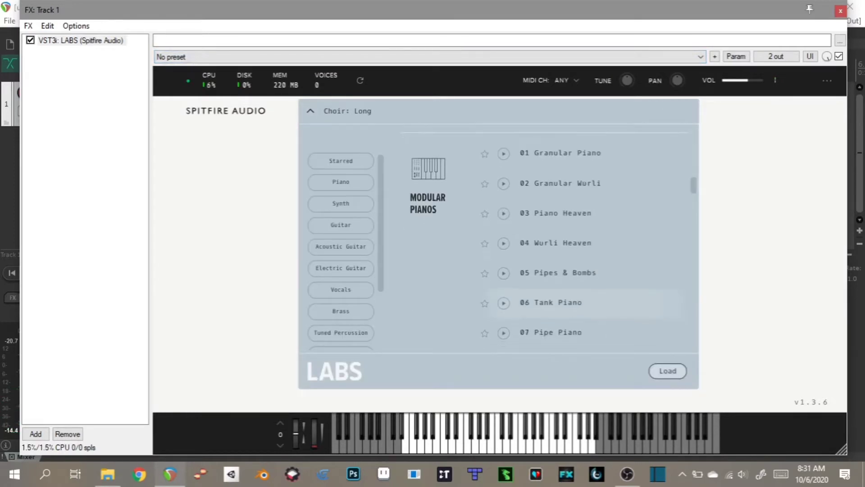
pyautogui.doubleClick(556, 191)
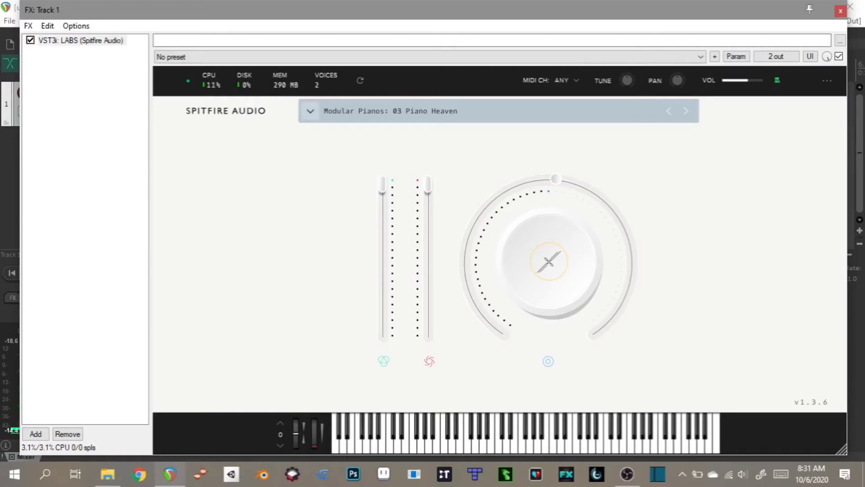
# Step: Load the Moon Guitar 01 preset in LABS and close the track's FX window
pyautogui.click(310, 112)
pyautogui.scroll(-7, 586, 266)
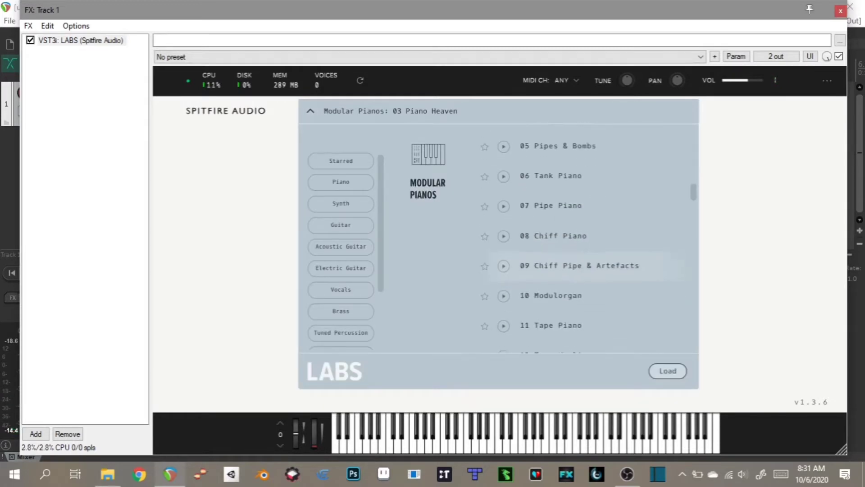
pyautogui.scroll(-6, 586, 270)
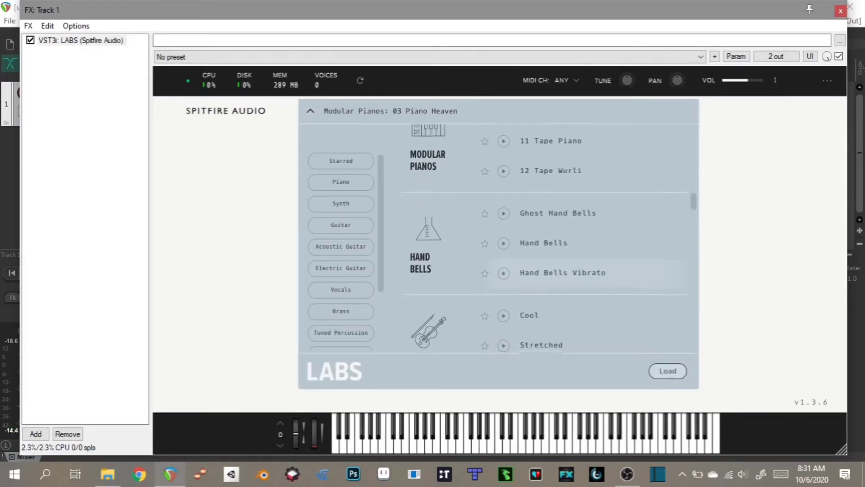
pyautogui.scroll(-1, 586, 270)
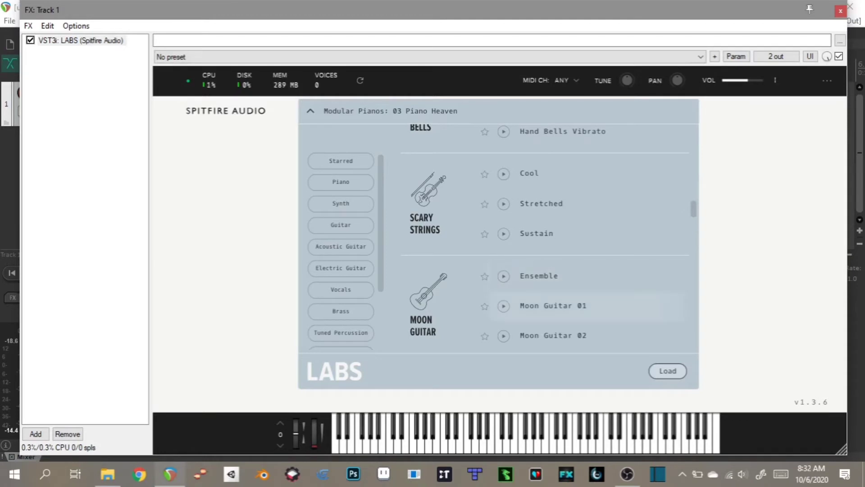
pyautogui.doubleClick(586, 306)
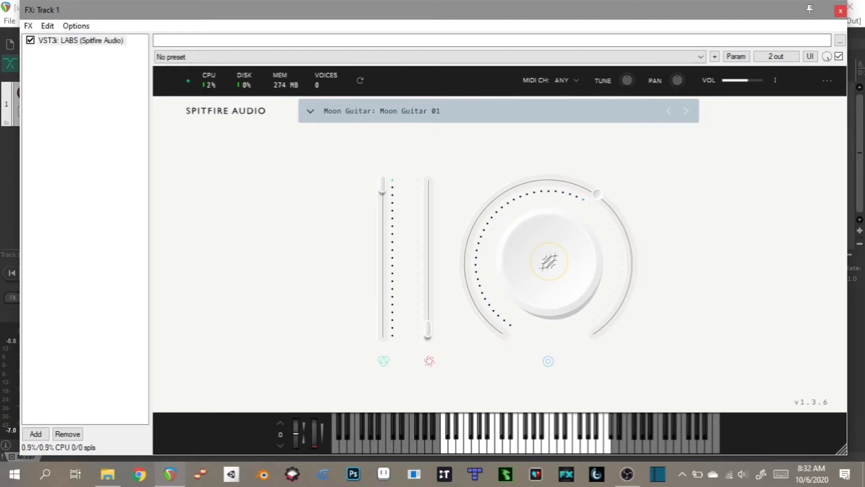
pyautogui.click(840, 11)
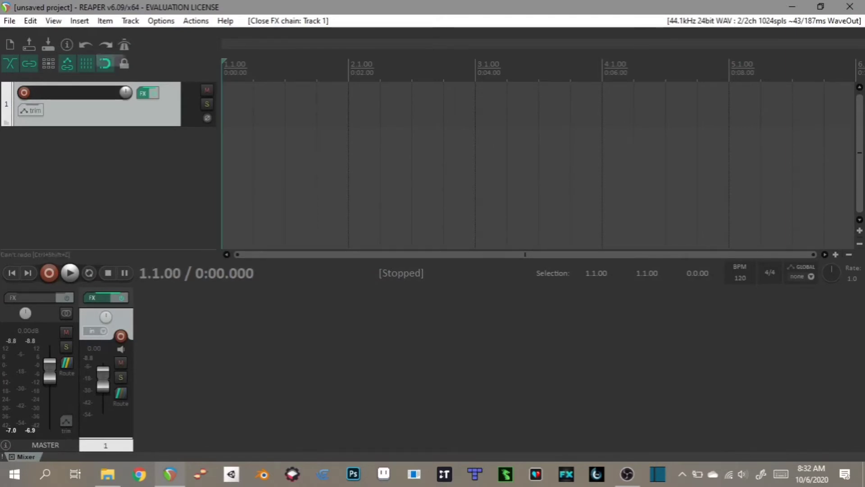
# Step: Insert a new MIDI item on track 1 at the start of the project
pyautogui.click(130, 21)
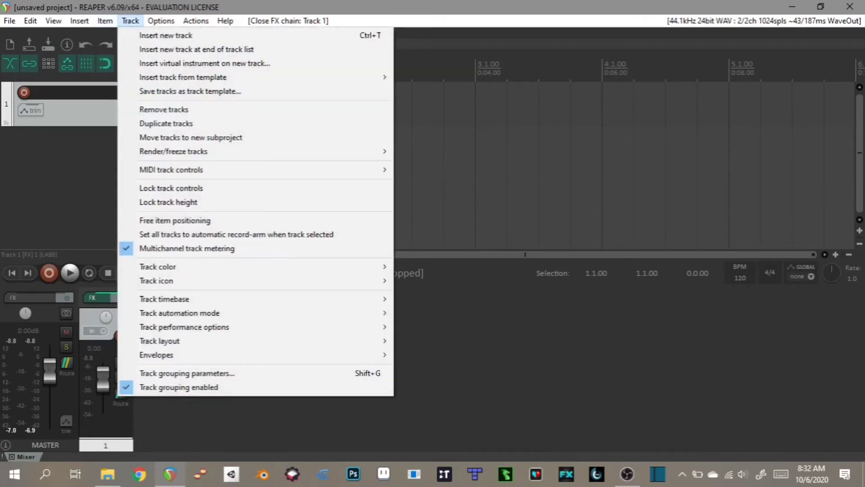
pyautogui.moveTo(79, 20)
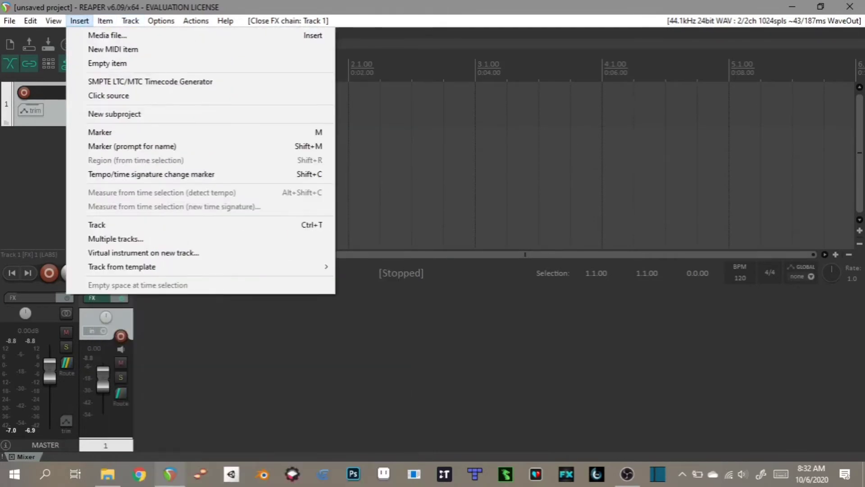
pyautogui.click(112, 49)
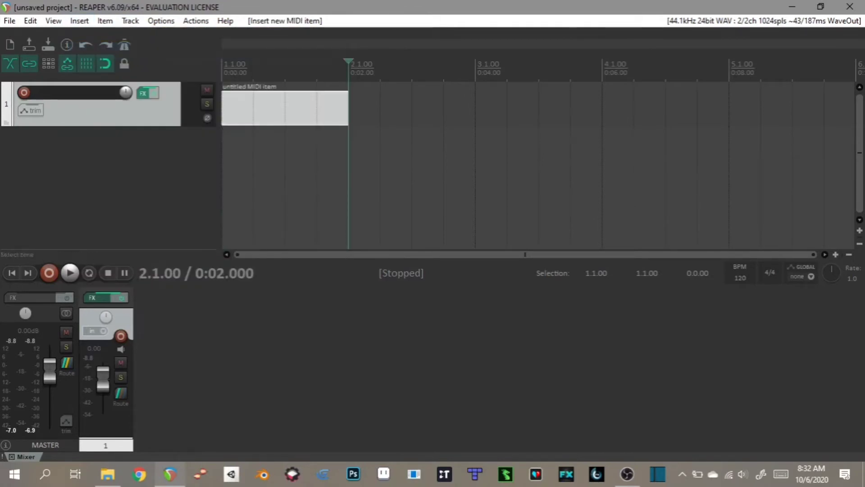
# Step: Extend the MIDI item's end to the start of measure 14 and glue it into one continuous item
pyautogui.scroll(-5, 538, 164)
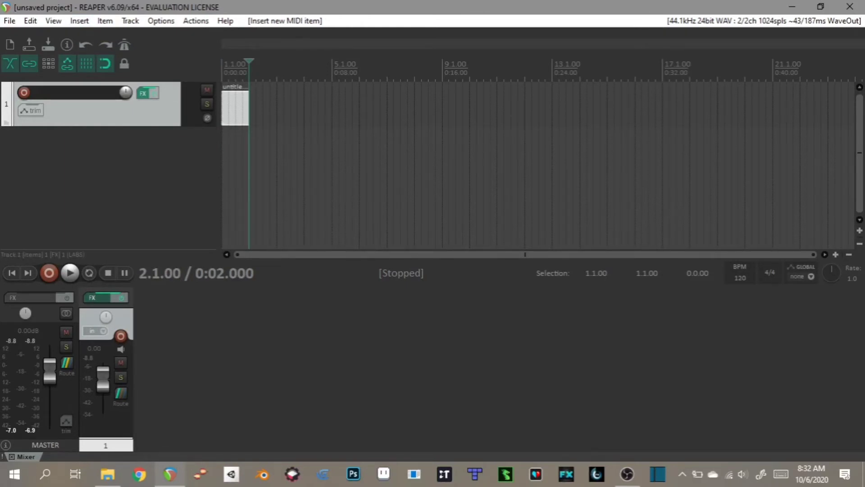
pyautogui.moveTo(249, 109); pyautogui.dragTo(581, 114)
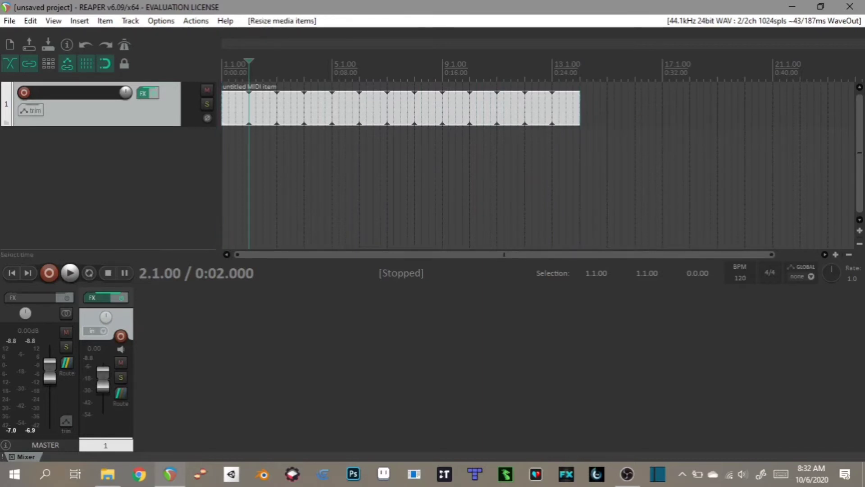
pyautogui.rightClick(325, 110)
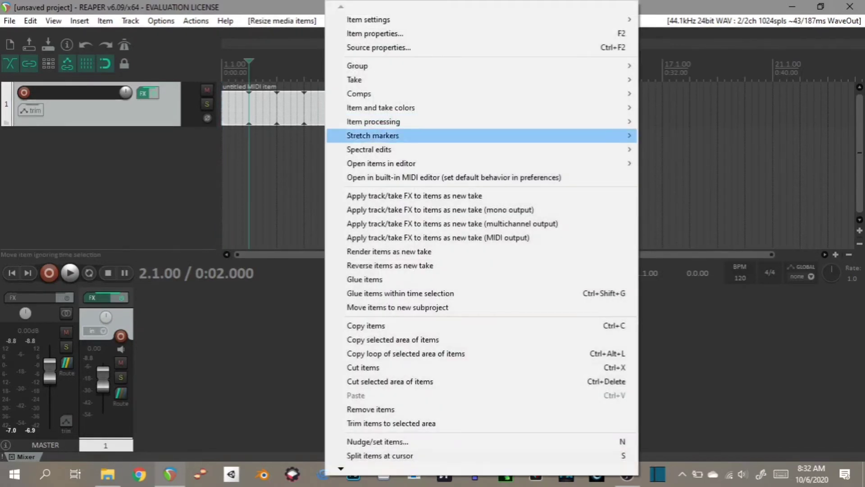
pyautogui.click(365, 279)
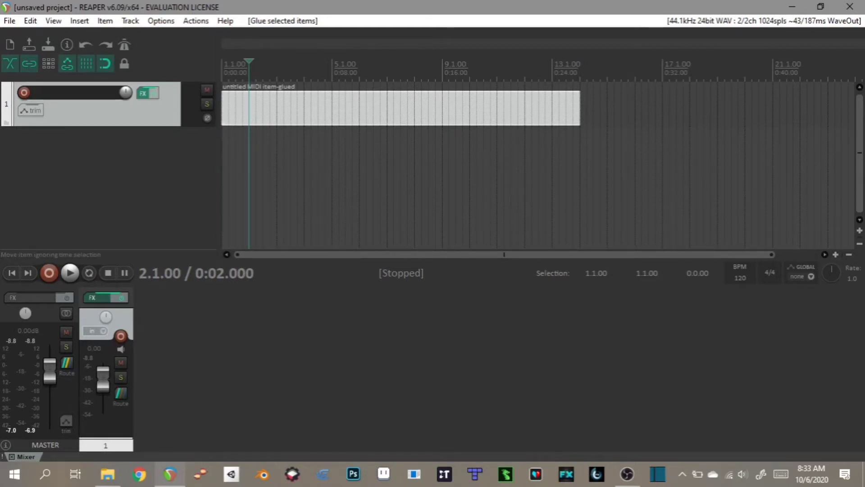
# Step: Open the glued MIDI item in the MIDI editor and audition F2 and several white keys from F3 upward
pyautogui.doubleClick(229, 110)
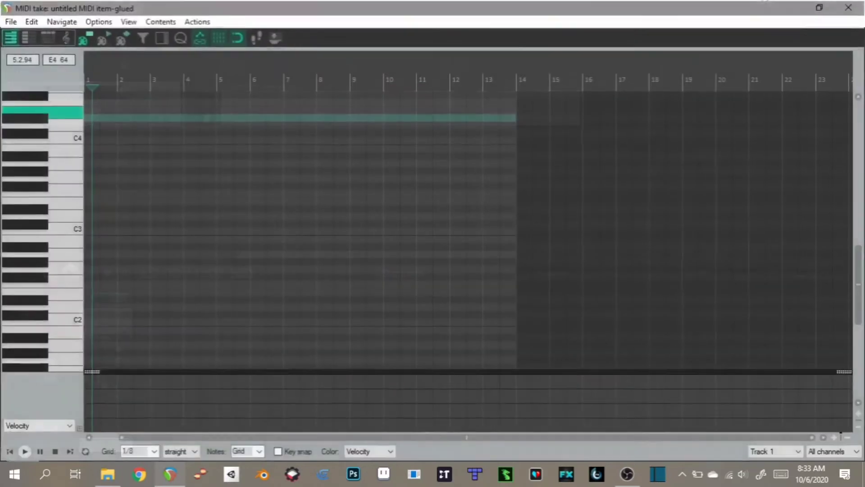
pyautogui.click(64, 282)
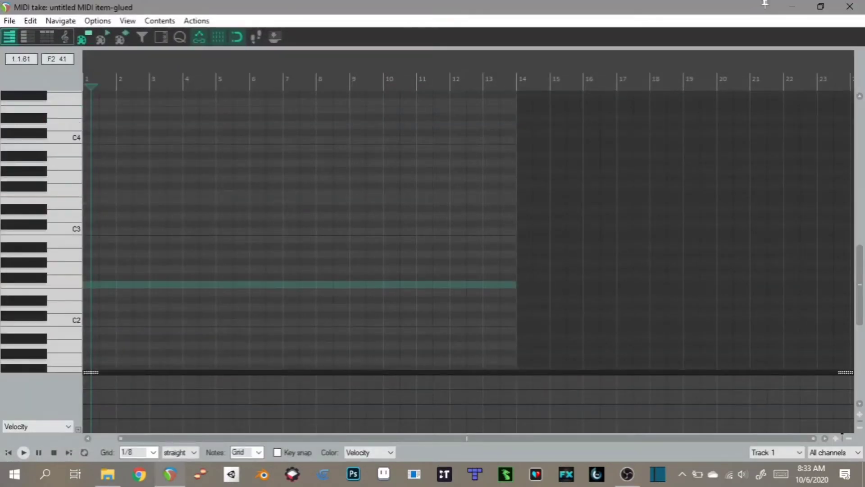
pyautogui.click(65, 191)
pyautogui.click(64, 177)
pyautogui.click(65, 164)
pyautogui.click(65, 150)
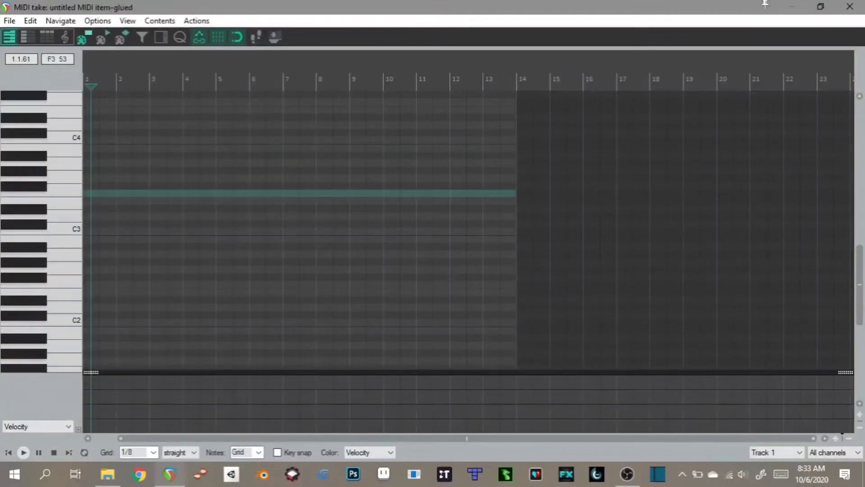
# Step: Try MIDI grid divisions of 1/16 and 1/32, and set the grid back to 1/8
pyautogui.scroll(7, 175, 216)
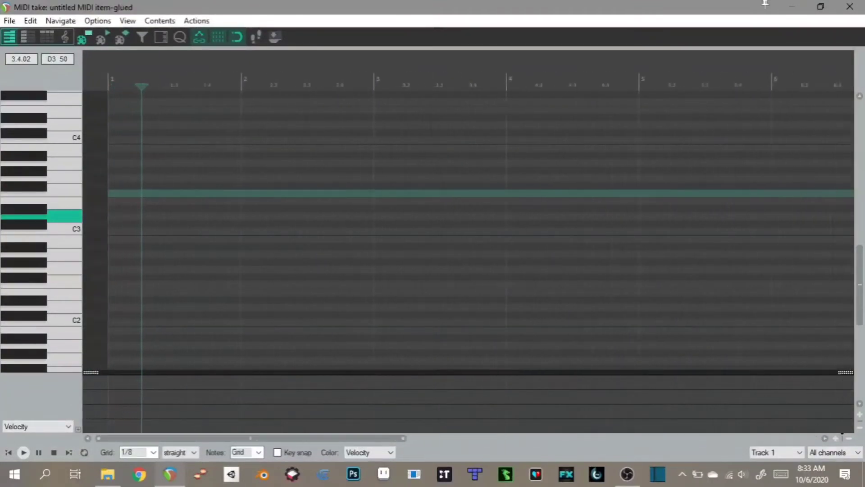
pyautogui.scroll(3, 174, 216)
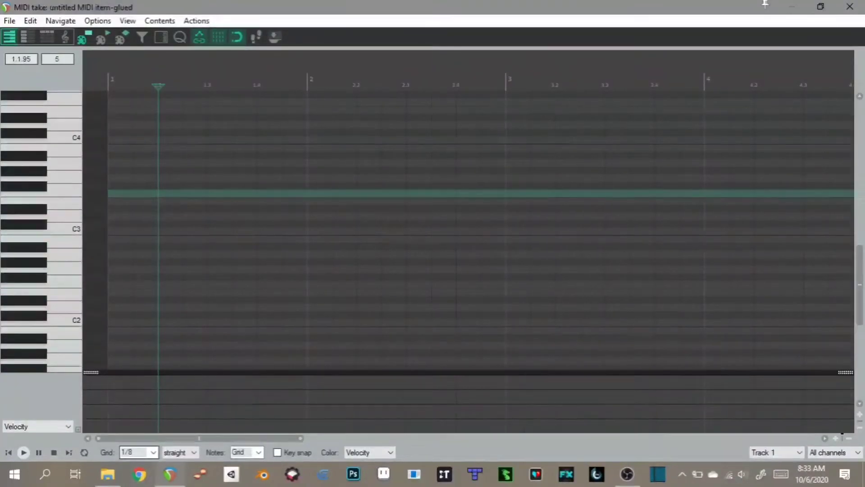
pyautogui.click(153, 451)
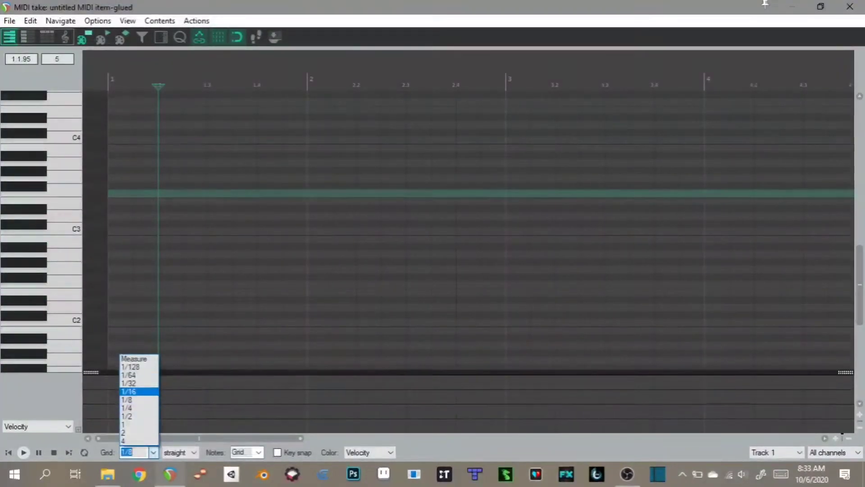
pyautogui.click(131, 391)
pyautogui.click(153, 452)
pyautogui.click(131, 383)
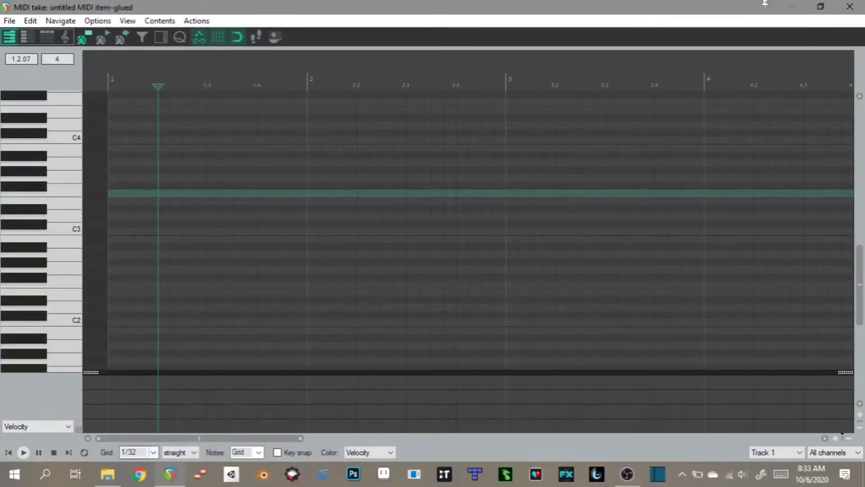
pyautogui.click(153, 452)
pyautogui.click(130, 399)
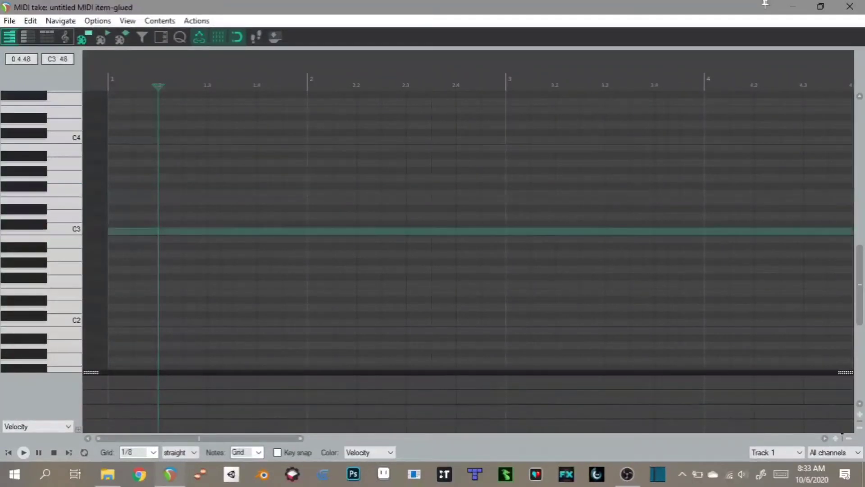
# Step: Insert eighth notes C3 on beat 1 and E3 on beat 2 of measure 1, and raise both one octave to C4 and E4
pyautogui.doubleClick(122, 231)
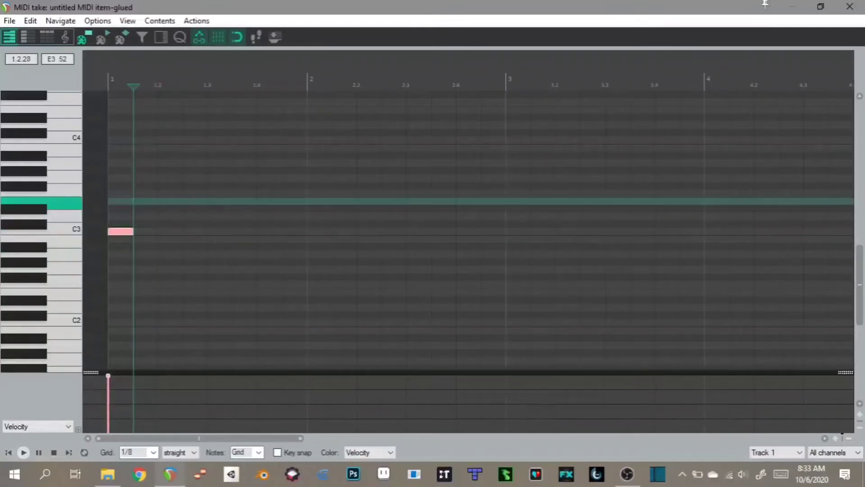
pyautogui.doubleClick(173, 201)
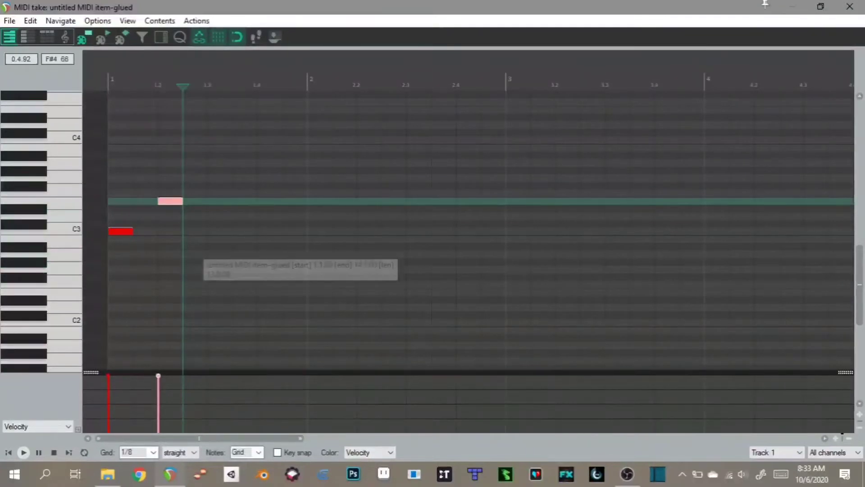
pyautogui.scroll(3, 451, 225)
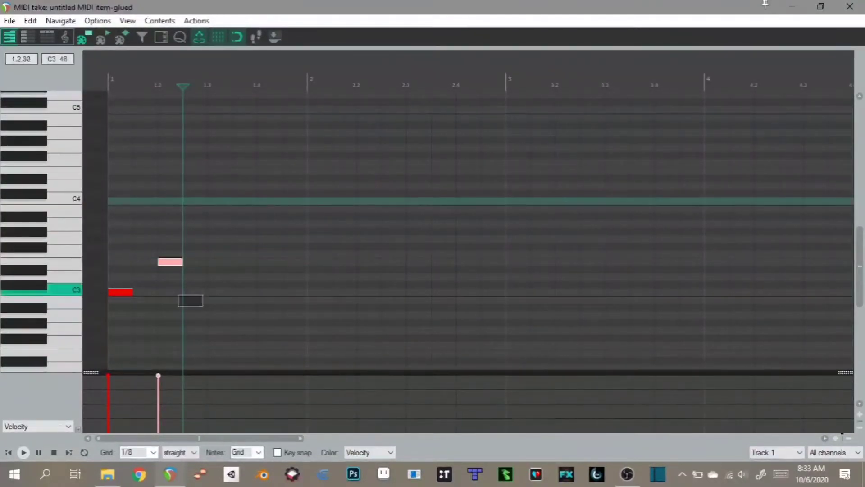
pyautogui.moveTo(178, 295); pyautogui.dragTo(93, 238)
pyautogui.click(119, 292)
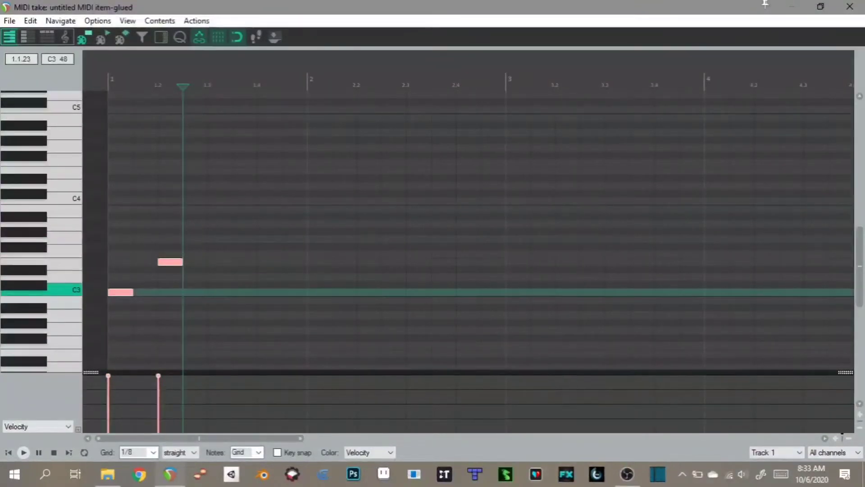
pyautogui.moveTo(119, 292); pyautogui.dragTo(119, 201)
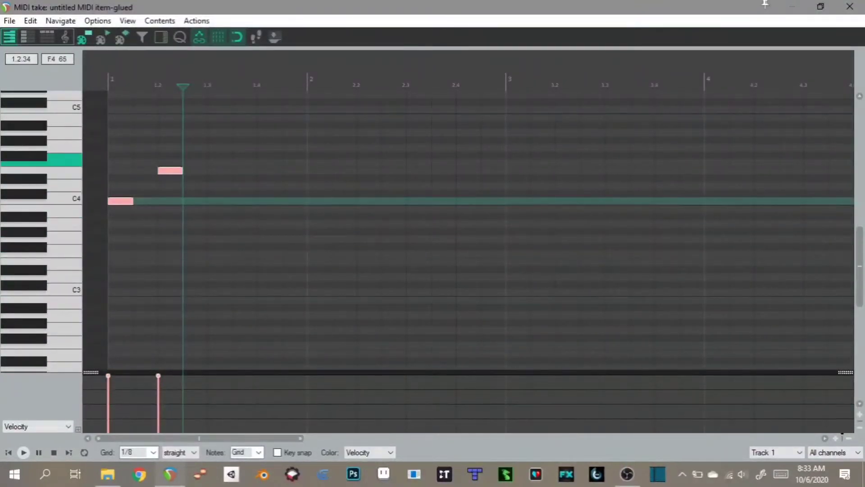
# Step: Add eighth notes C4 on beat 3 and A4 on beat 4 of measure 1, and G4 at the start of measure 2
pyautogui.click(173, 170)
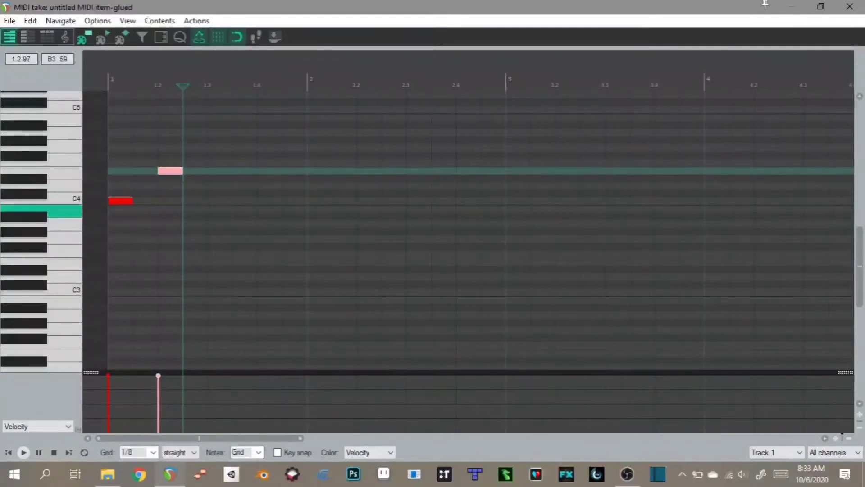
pyautogui.click(220, 201)
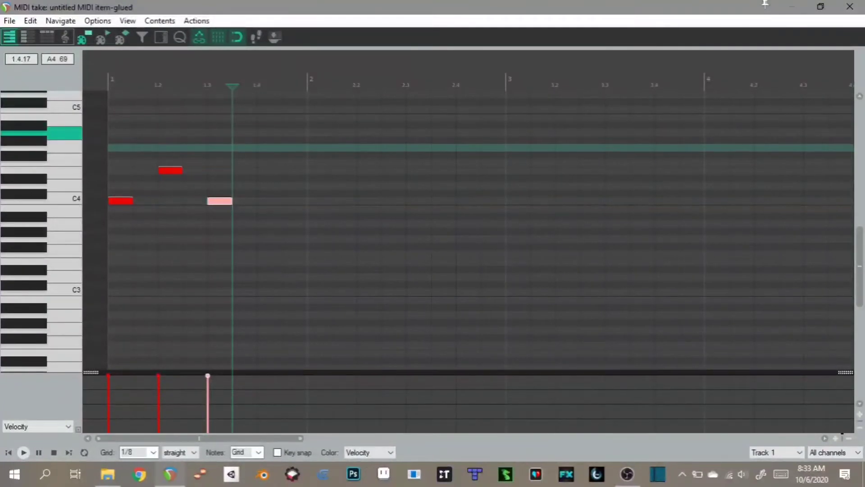
pyautogui.click(272, 141)
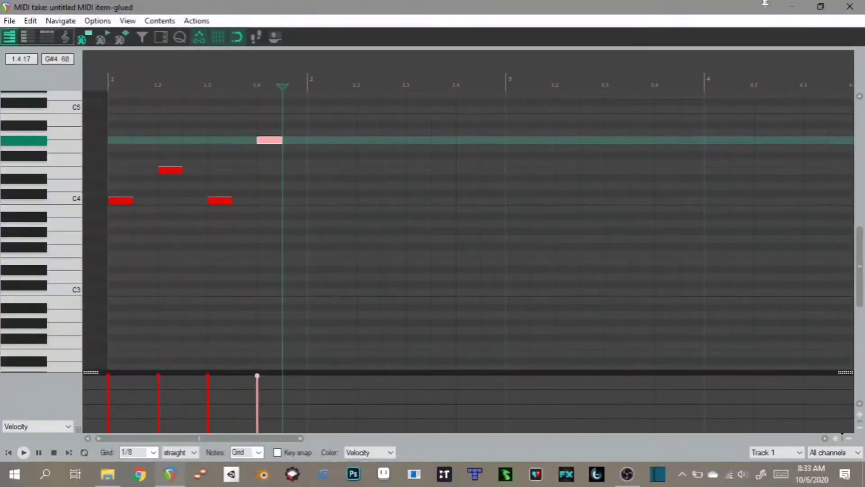
pyautogui.moveTo(266, 140); pyautogui.dragTo(267, 132)
pyautogui.doubleClick(321, 147)
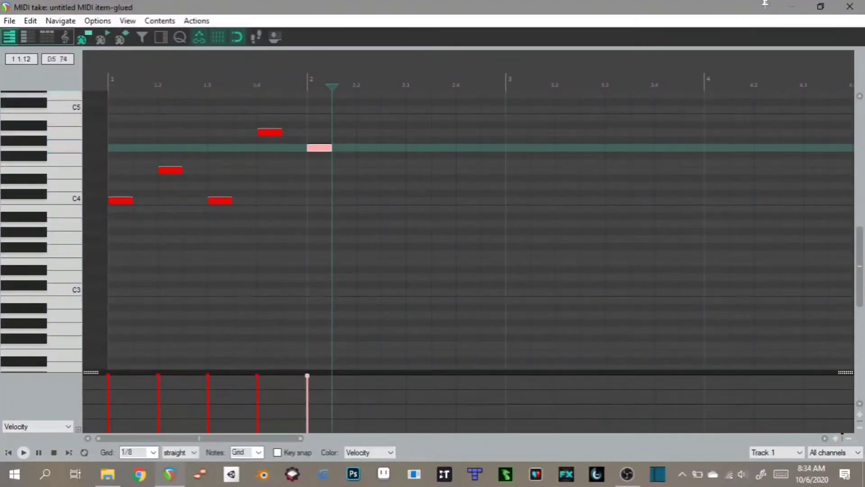
# Step: Play the melody from the project start, stop playback and close the MIDI editor
pyautogui.press('Home')
pyautogui.press('space')
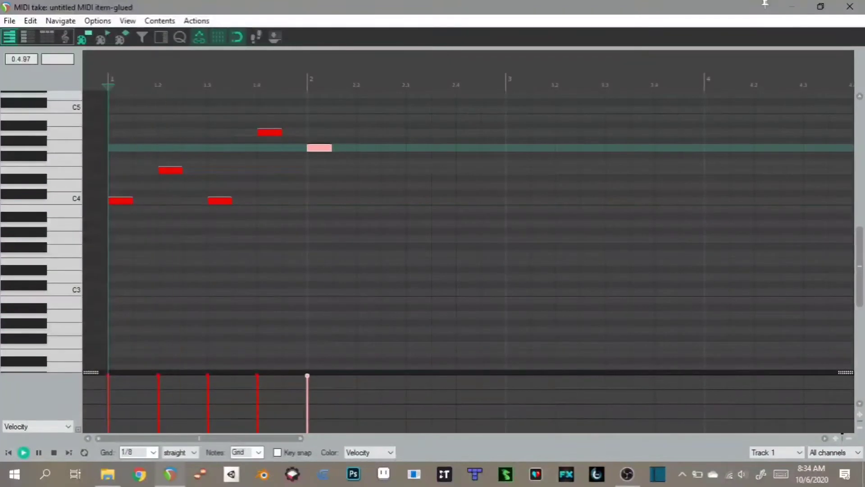
pyautogui.press('space')
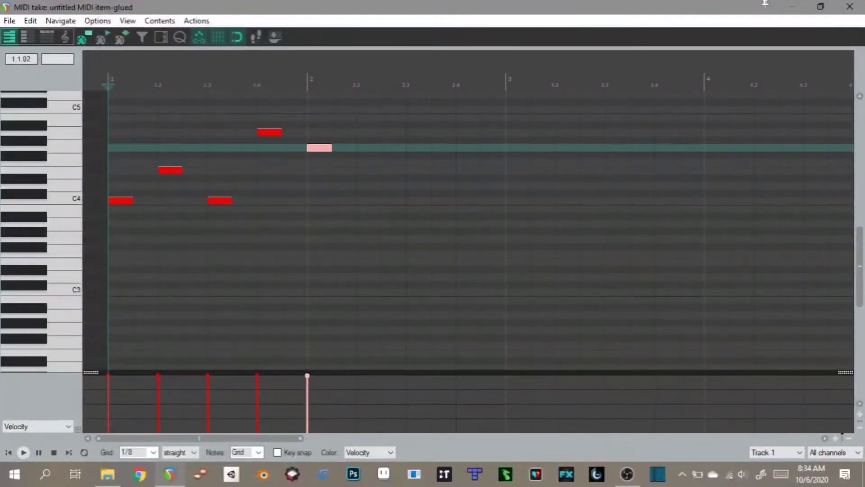
pyautogui.click(850, 6)
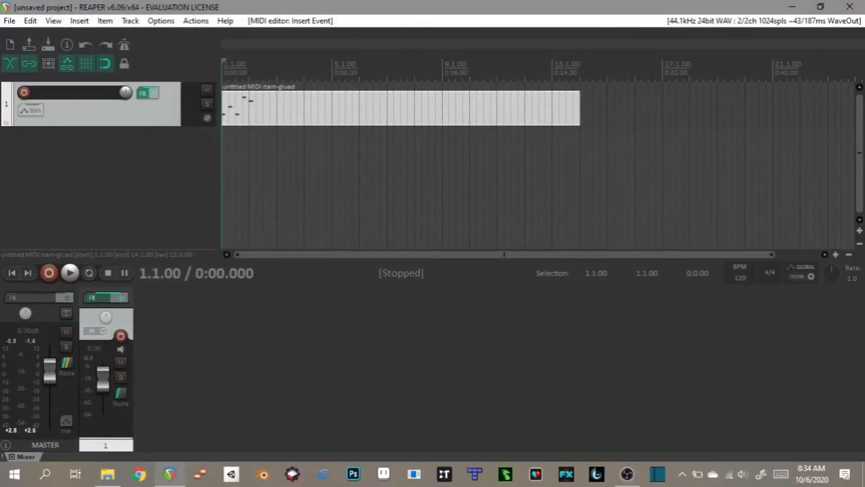
# Step: Pan track 1 to 100% left in the mixer and play the melody briefly
pyautogui.moveTo(105, 317); pyautogui.dragTo(106, 319)
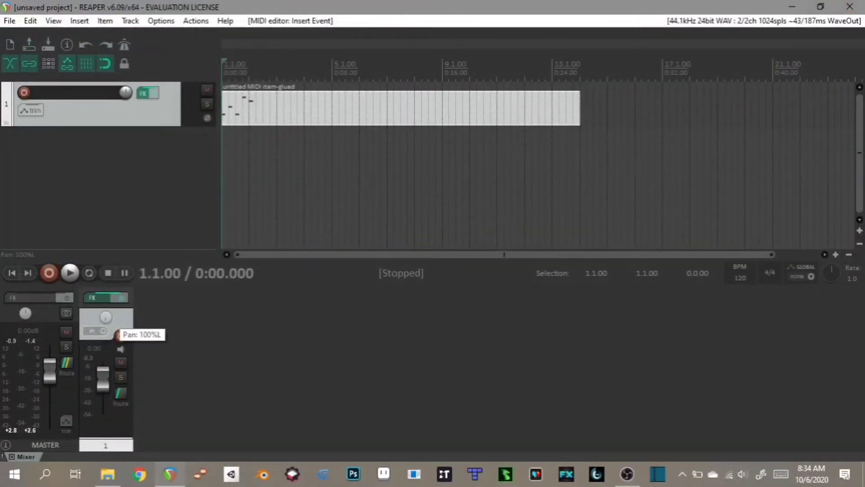
pyautogui.press('space')
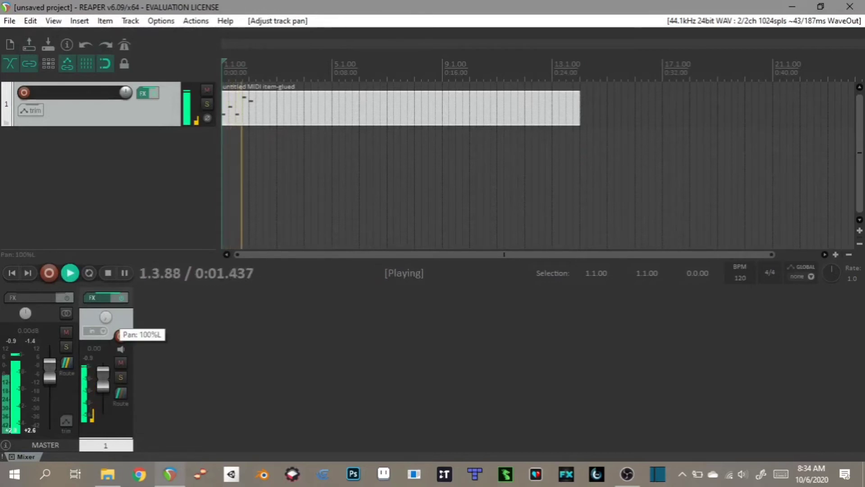
pyautogui.press('space')
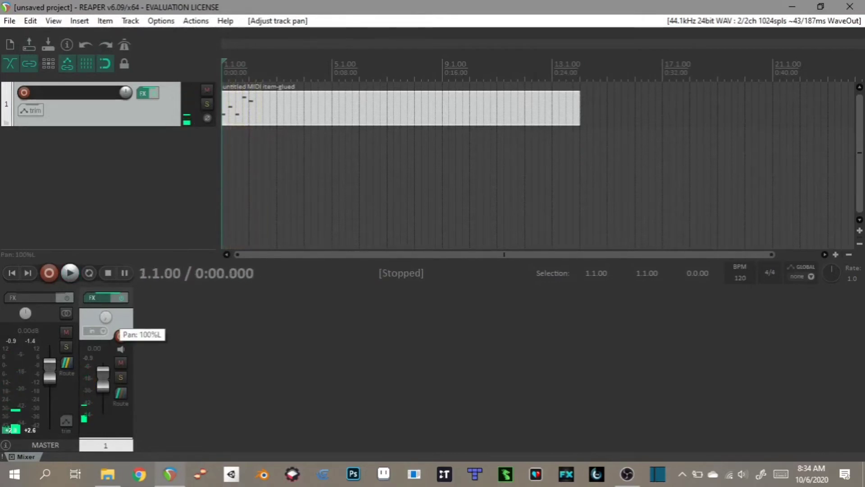
# Step: Pan track 1 to 100% right, play the melody, and return the pan to center
pyautogui.moveTo(105, 317); pyautogui.dragTo(106, 266)
pyautogui.press('space')
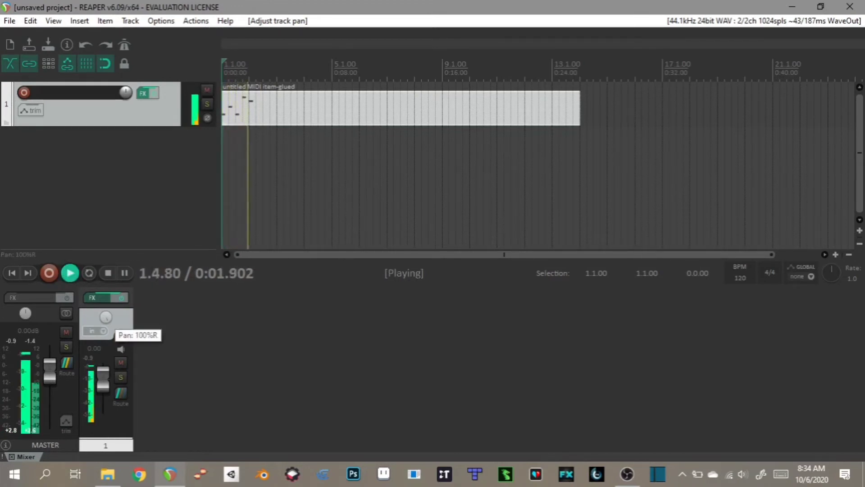
pyautogui.press('space')
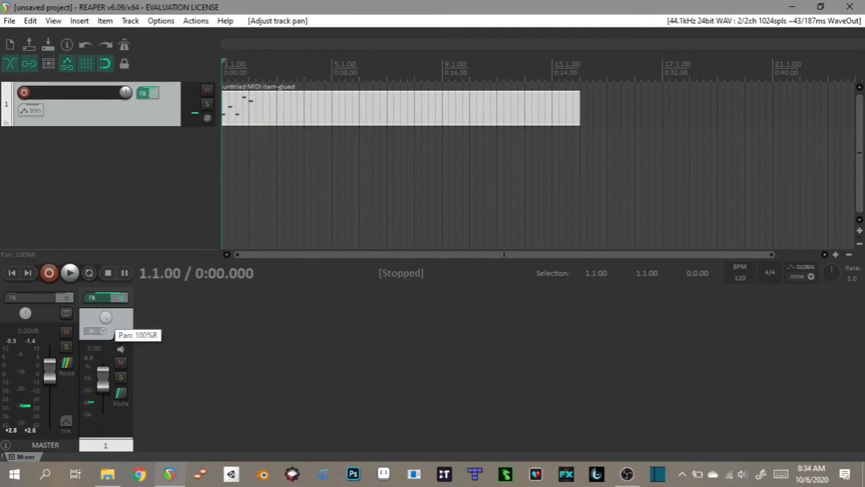
pyautogui.moveTo(106, 316); pyautogui.dragTo(105, 359)
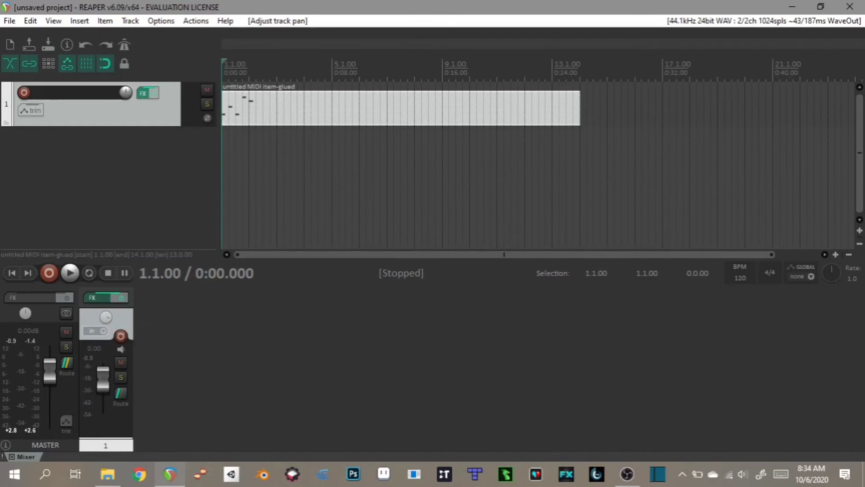
pyautogui.moveTo(106, 316); pyautogui.dragTo(106, 288)
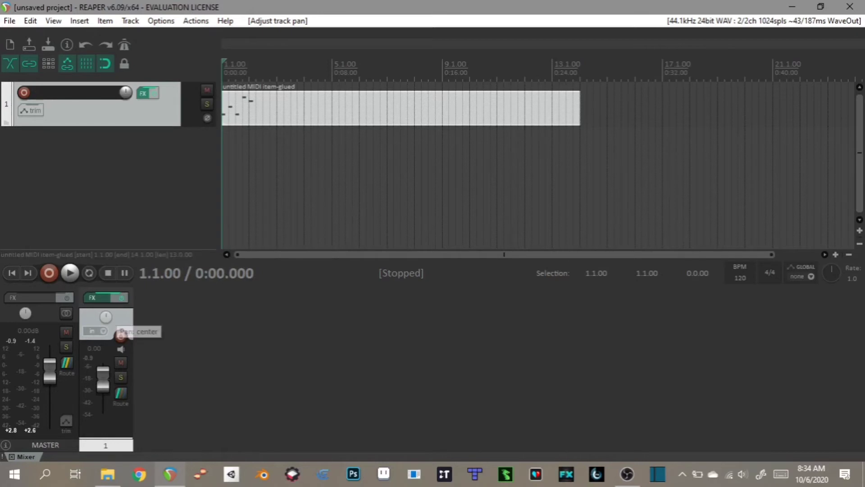
# Step: Lower track 1's volume to -31.2 dB, reset it to 0.00 dB, and mute the track
pyautogui.moveTo(105, 384); pyautogui.dragTo(105, 404)
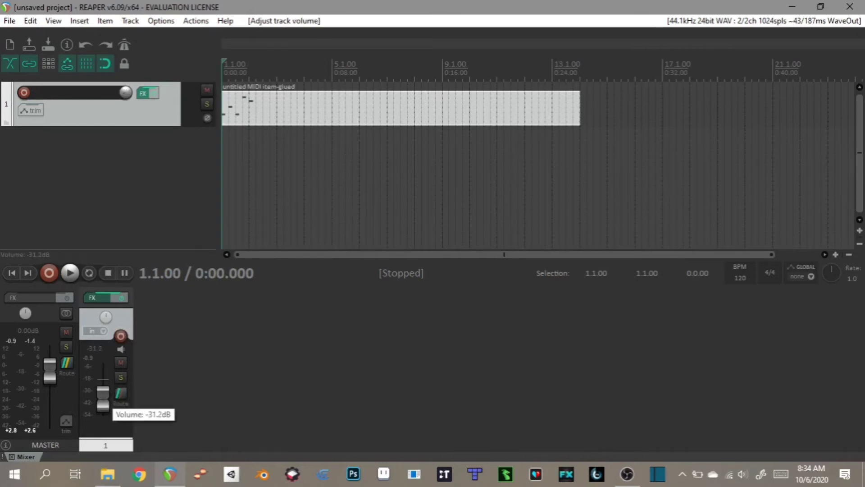
pyautogui.doubleClick(103, 405)
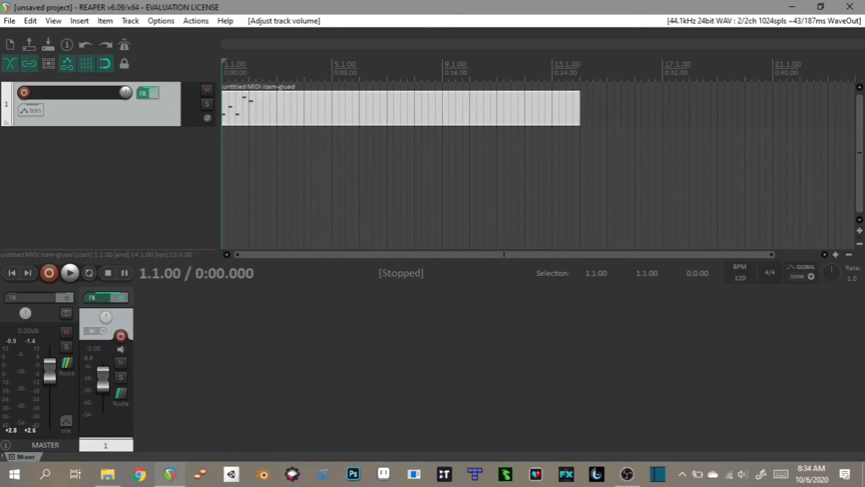
pyautogui.click(121, 362)
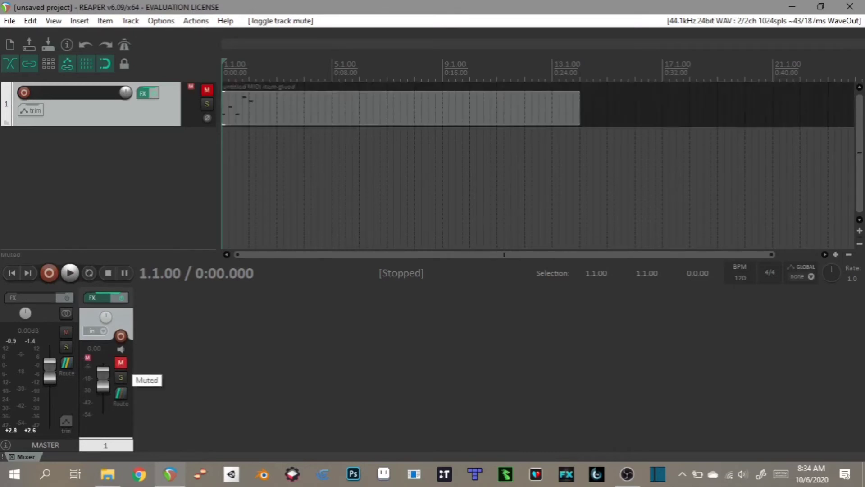
# Step: Insert a new track 2, move the MIDI item from track 1 onto it and play it briefly
pyautogui.hotkey('ctrl', 't')
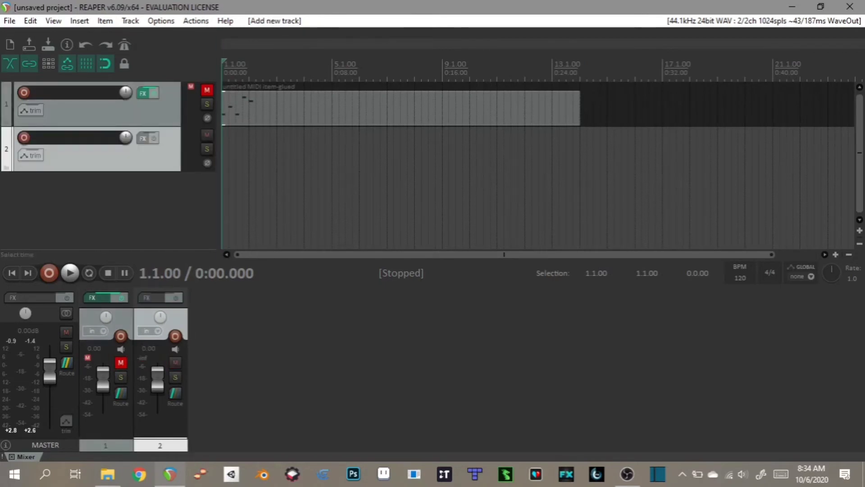
pyautogui.click(397, 110)
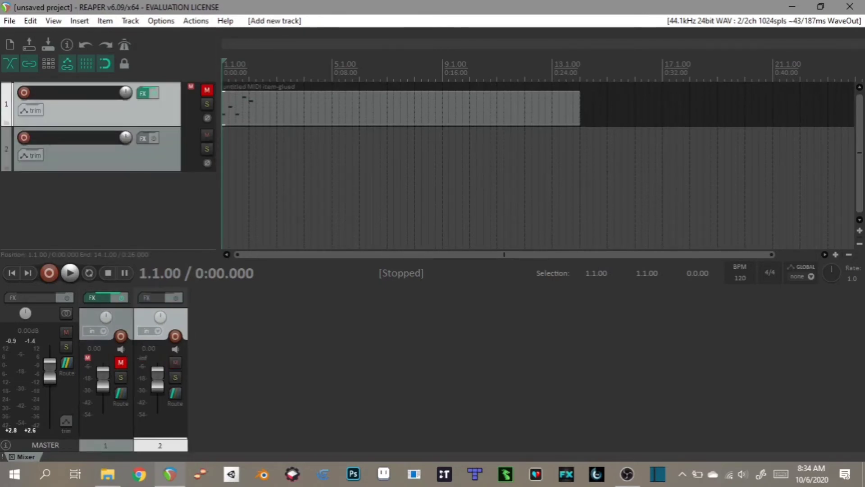
pyautogui.moveTo(303, 109); pyautogui.dragTo(304, 147)
pyautogui.press('space')
pyautogui.press('space')
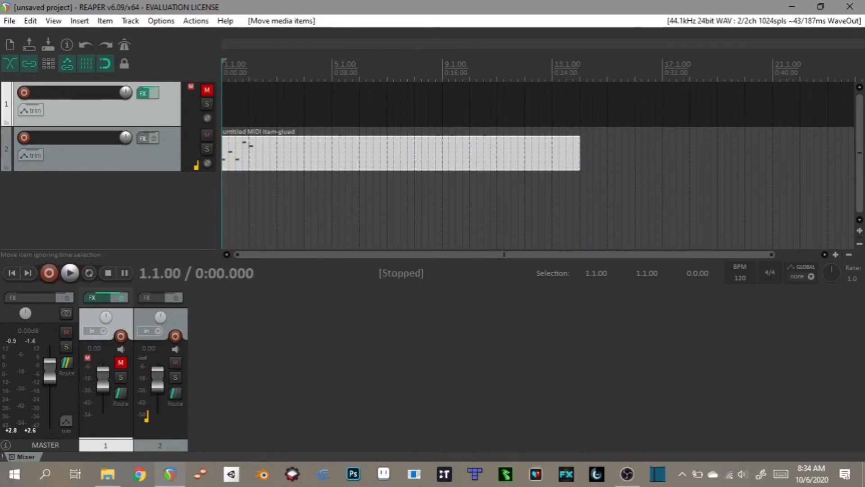
# Step: Move the MIDI item back to track 1 and remove the empty track 2
pyautogui.moveTo(303, 148); pyautogui.dragTo(302, 102)
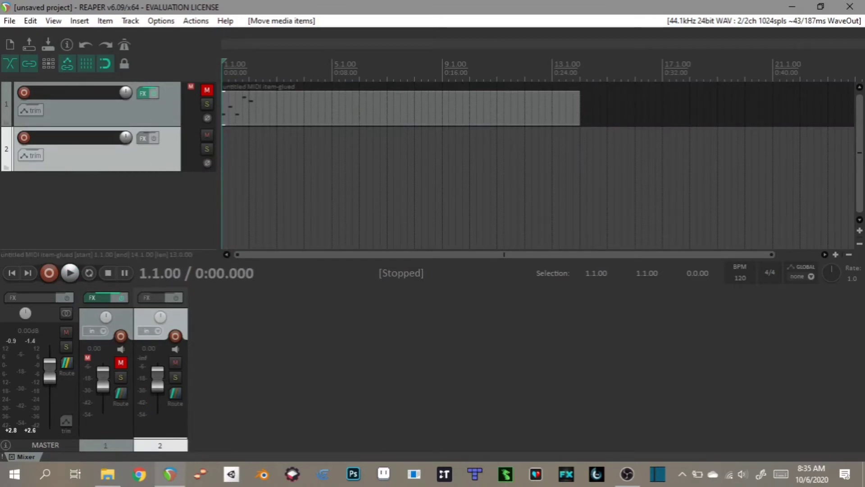
pyautogui.press('Delete')
# Step: Duplicate track 1 with its instrument and MIDI item, unmute the duplicate and play it from the start
pyautogui.rightClick(145, 87)
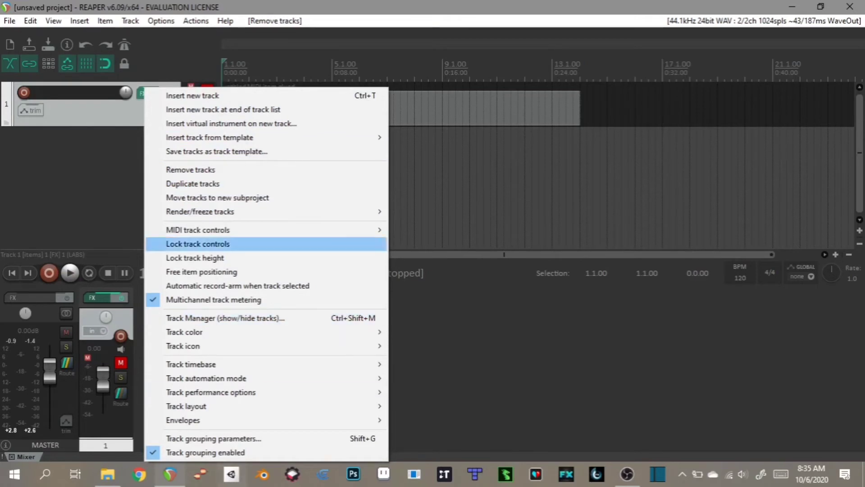
pyautogui.click(193, 183)
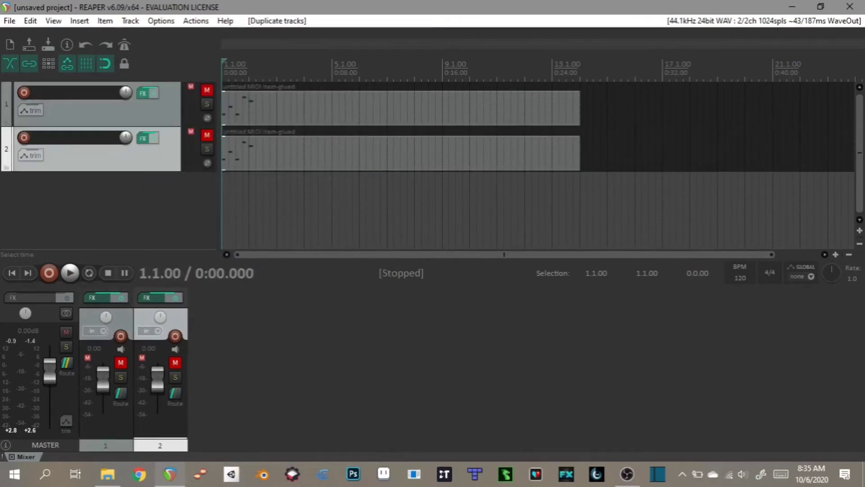
pyautogui.click(207, 136)
pyautogui.press('space')
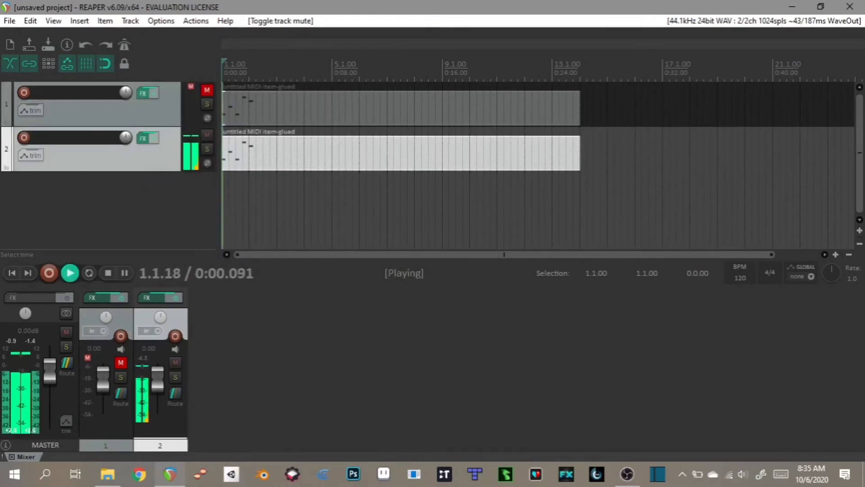
pyautogui.press('space')
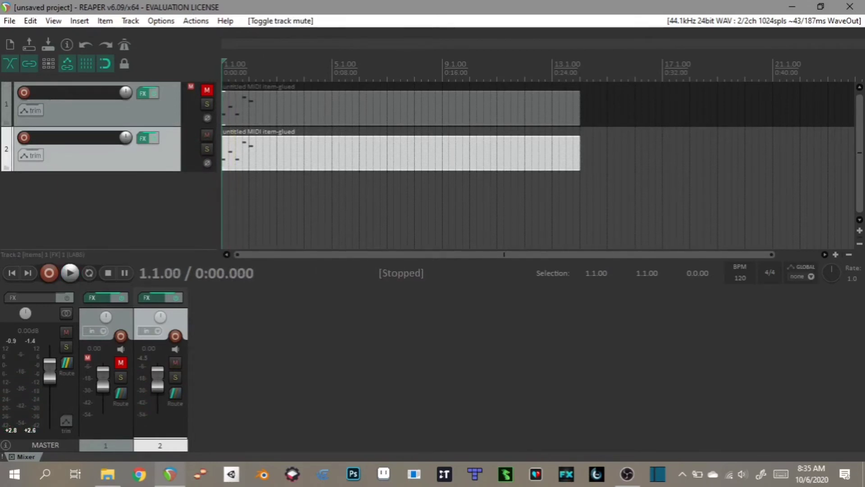
# Step: Set the duplicated track 2 to random colors, and recolor it using the one random color option
pyautogui.rightClick(153, 87)
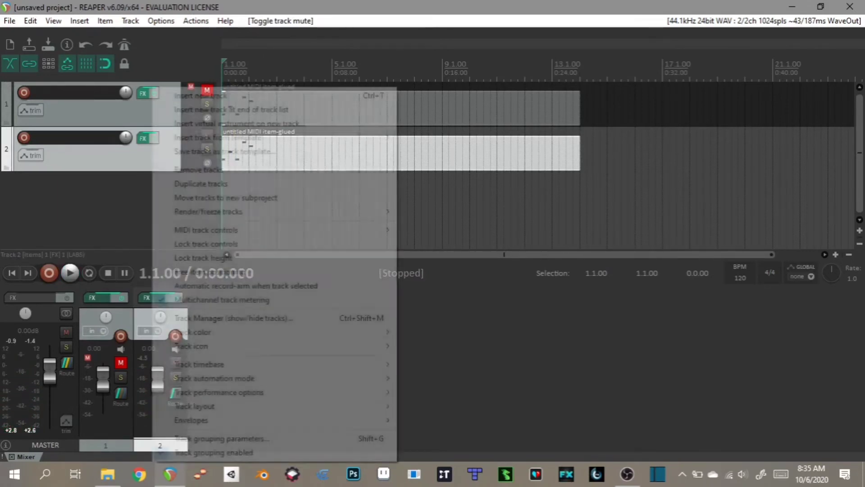
pyautogui.moveTo(271, 137)
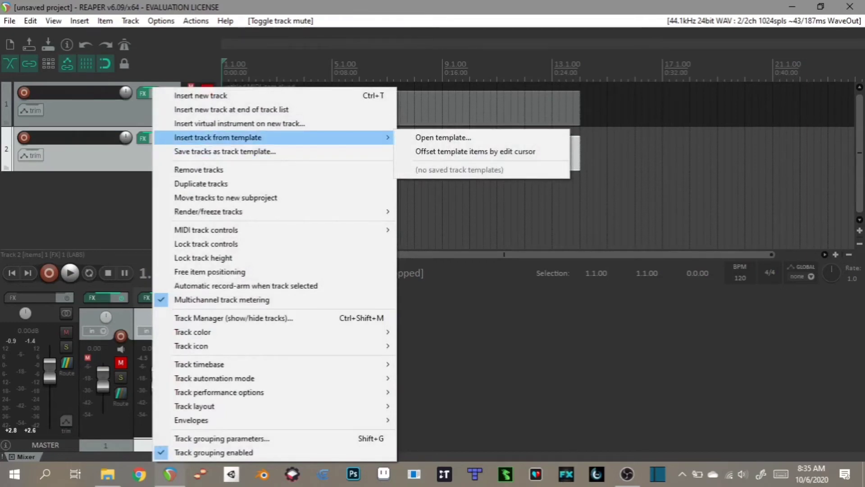
pyautogui.moveTo(270, 332)
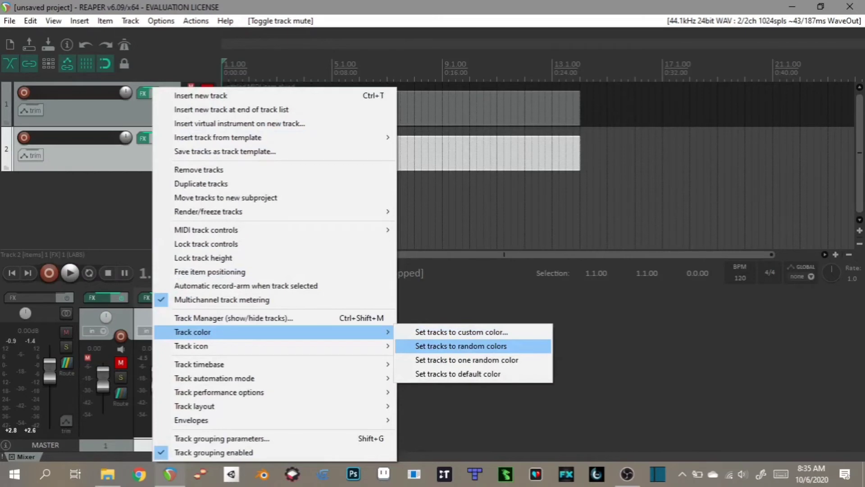
pyautogui.click(473, 346)
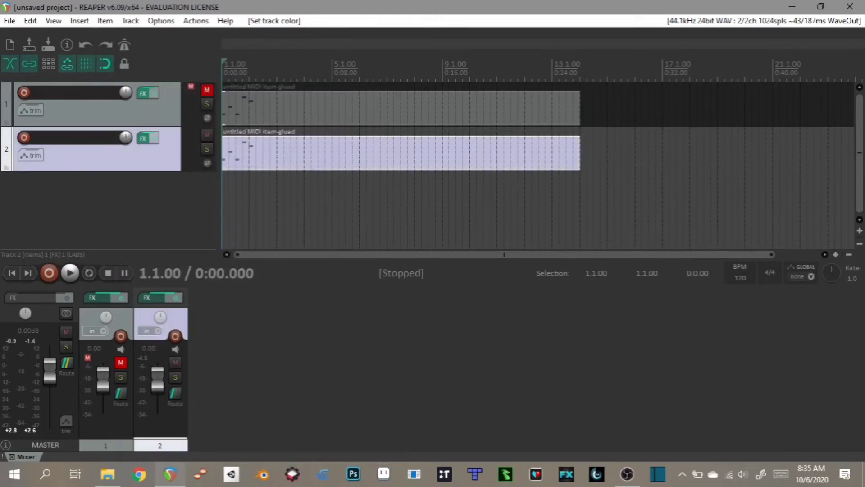
pyautogui.rightClick(150, 88)
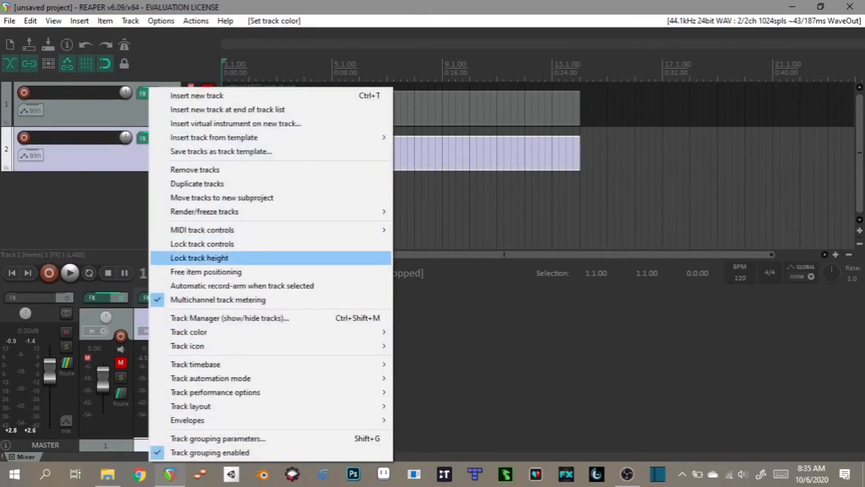
pyautogui.moveTo(189, 332)
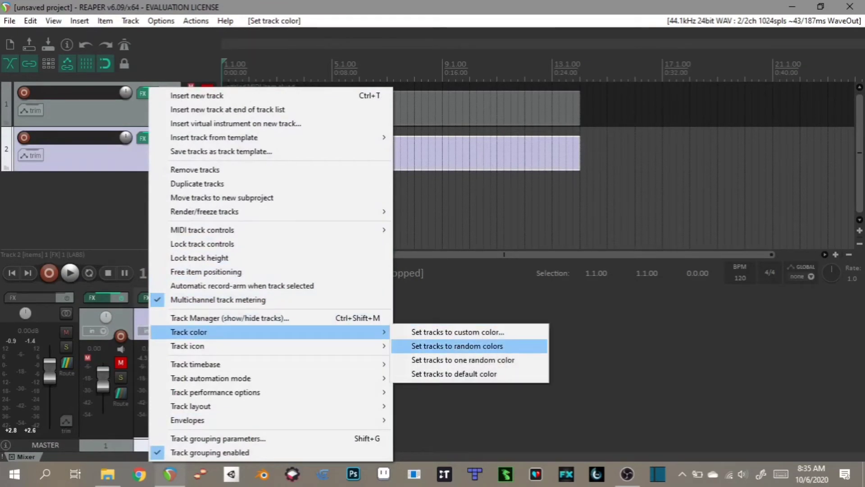
pyautogui.click(459, 360)
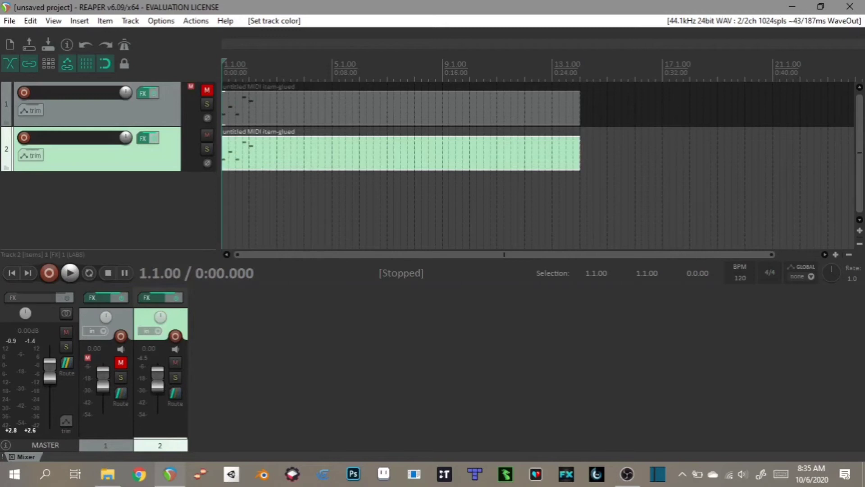
# Step: Remove the duplicated track 2, leaving only the original track with its MIDI item
pyautogui.rightClick(152, 159)
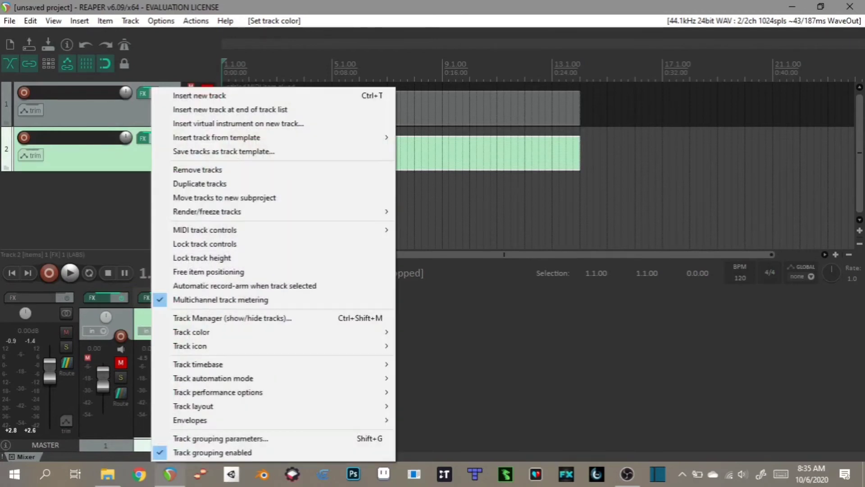
pyautogui.click(198, 169)
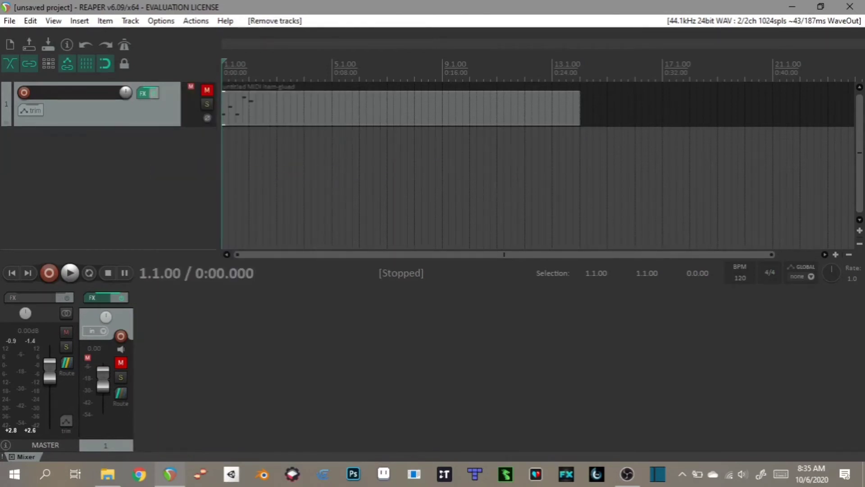
pyautogui.click(135, 113)
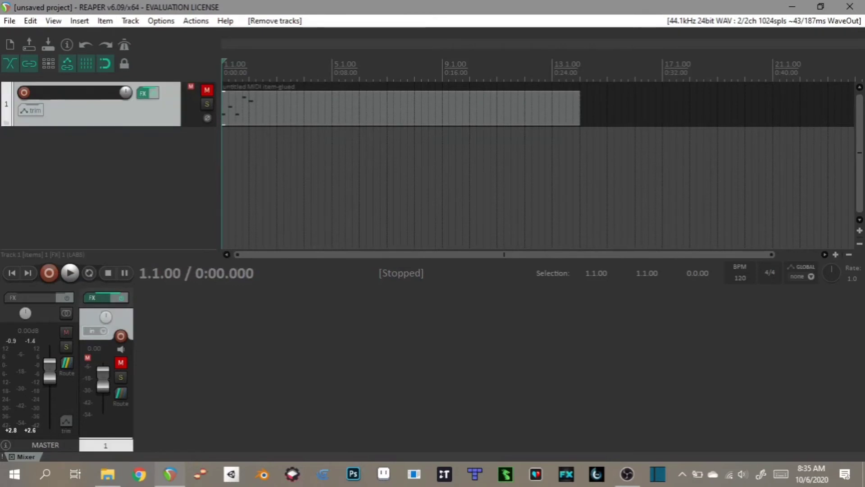
pyautogui.click(135, 168)
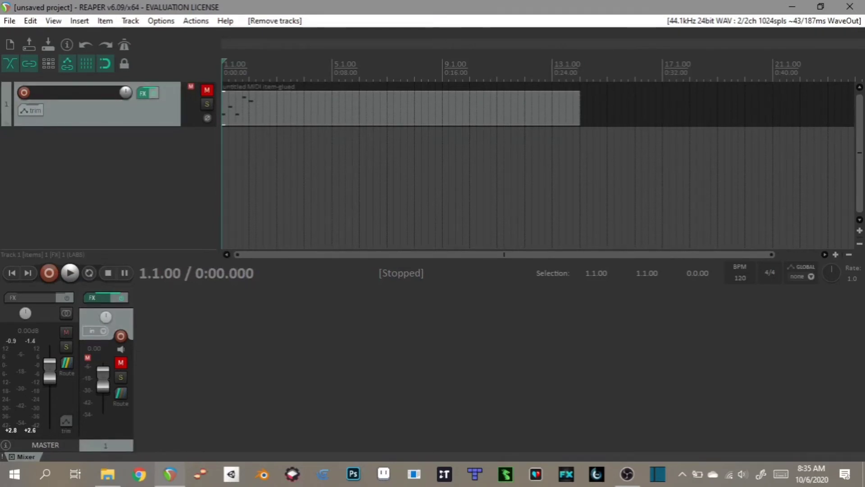
# Step: Insert a new track 2 and copy the full-length MIDI item from track 1 onto it
pyautogui.moveTo(579, 109); pyautogui.dragTo(256, 143)
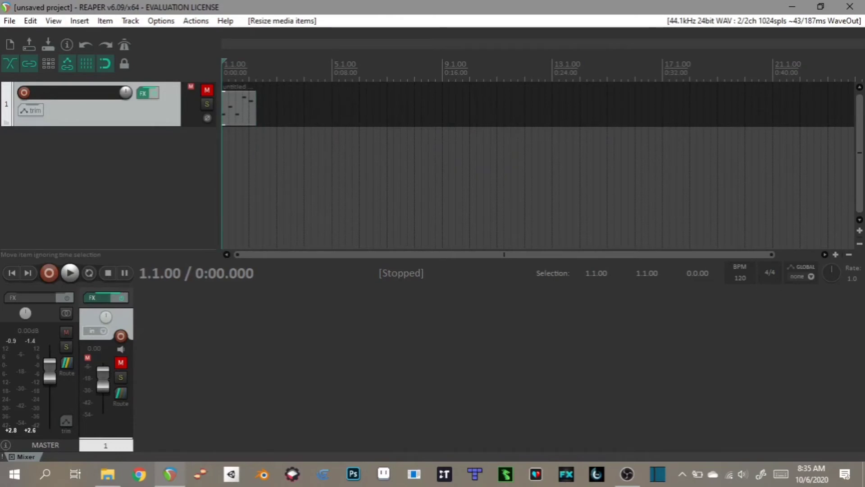
pyautogui.hotkey('ctrl', 'z')
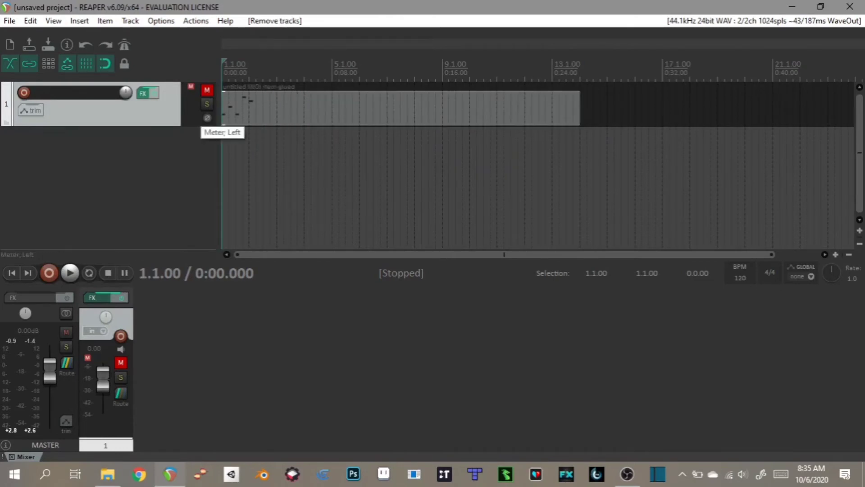
pyautogui.hotkey('ctrl', 't')
pyautogui.moveTo(306, 108); pyautogui.dragTo(306, 153)
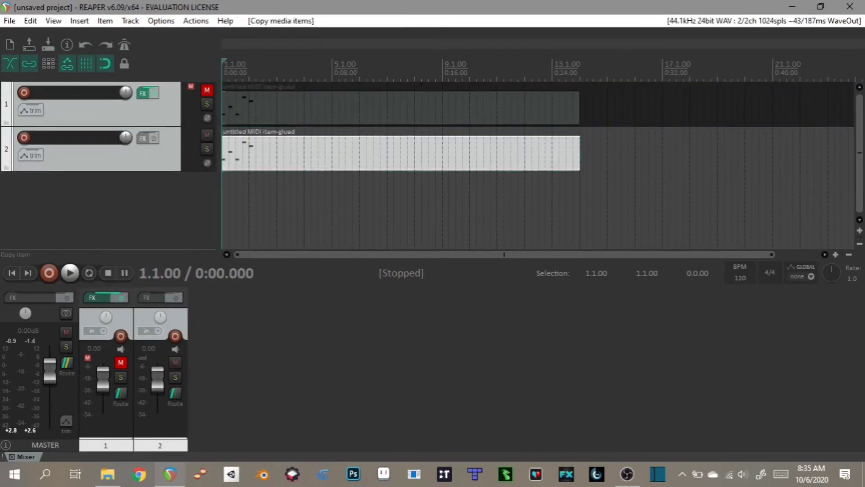
# Step: Mute track 2 holding the copied item and unmute track 1
pyautogui.click(366, 110)
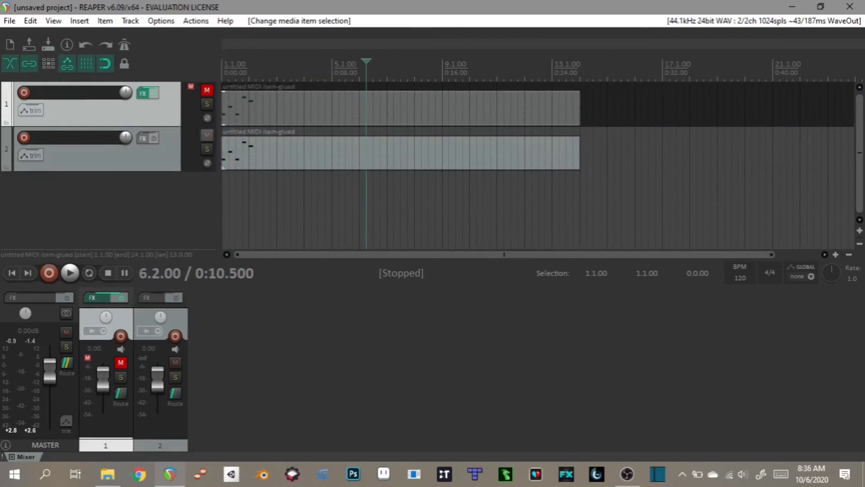
pyautogui.click(207, 135)
pyautogui.click(207, 90)
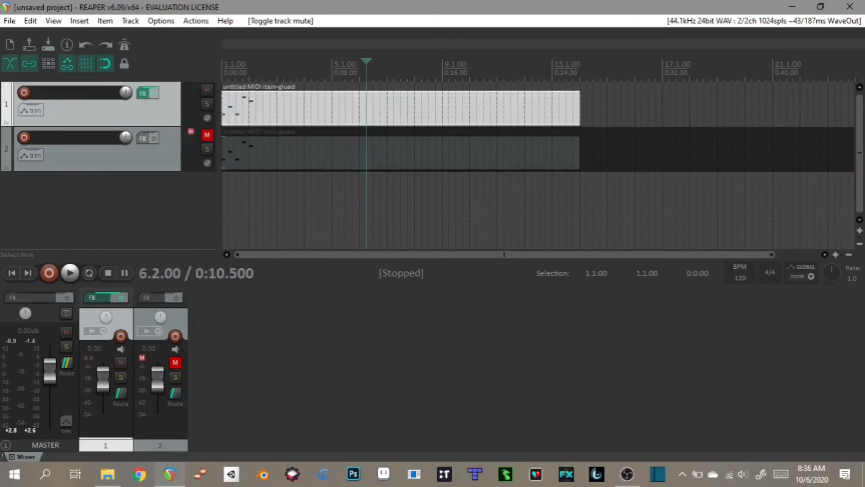
# Step: Trim the MIDI item on track 1 to just after its last note, glue it, and extend it as a loop to 13.3.00
pyautogui.moveTo(580, 111); pyautogui.dragTo(255, 113)
pyautogui.rightClick(242, 110)
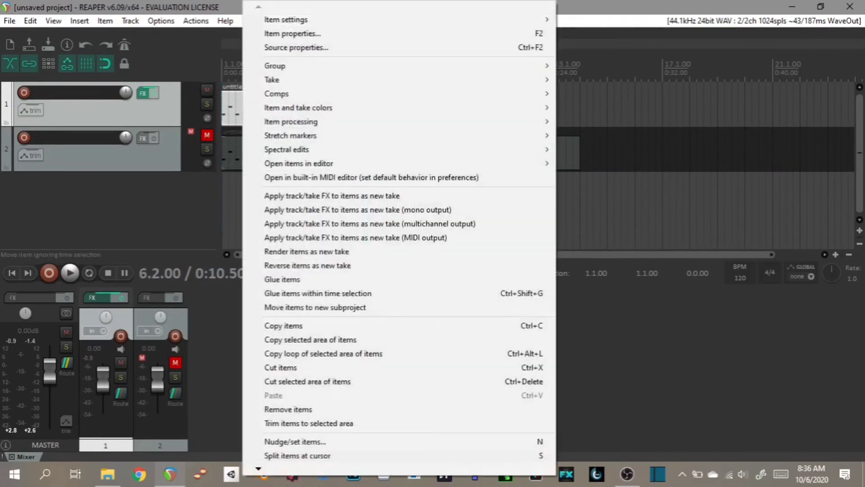
pyautogui.click(288, 279)
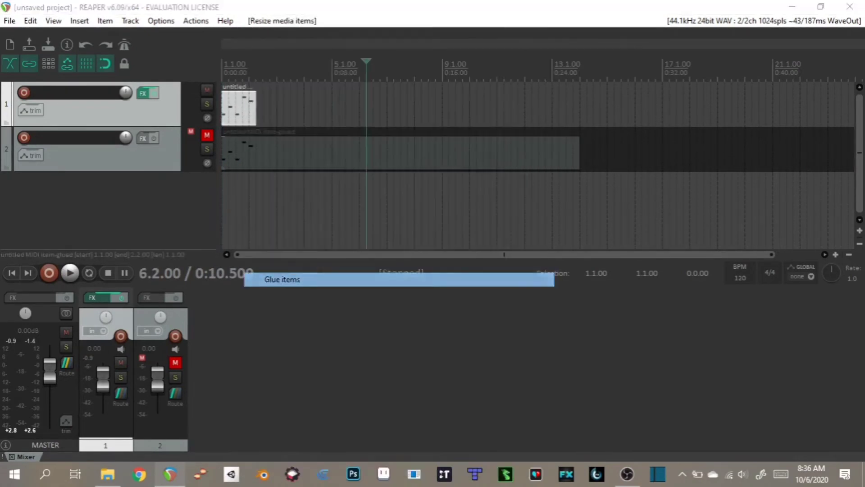
pyautogui.moveTo(256, 113); pyautogui.dragTo(566, 112)
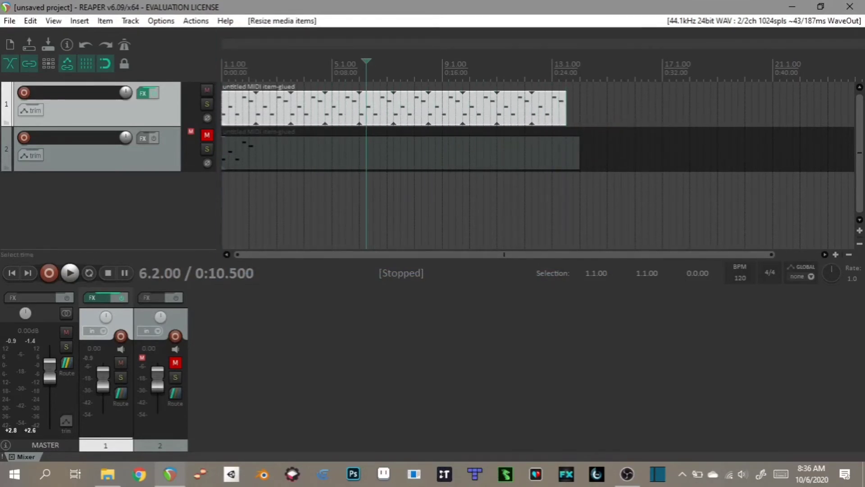
# Step: Play the looped melody on track 1 from near the project start and stop playback
pyautogui.click(223, 193)
pyautogui.press('space')
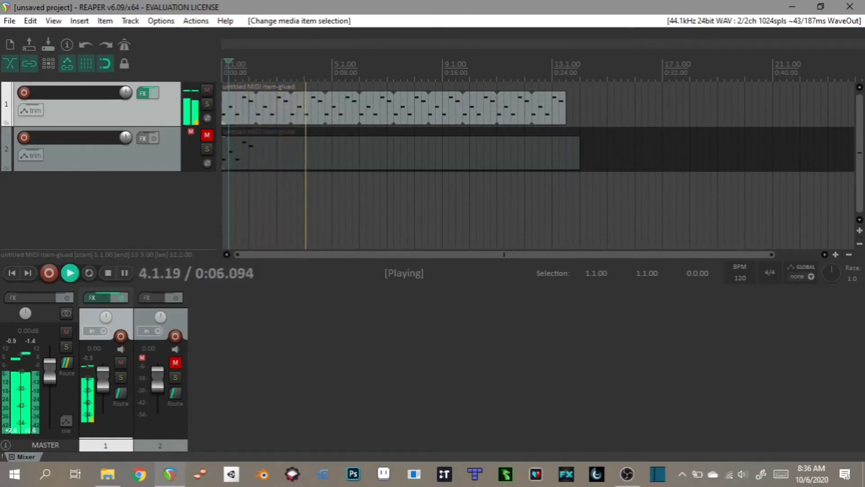
pyautogui.rightClick(227, 196)
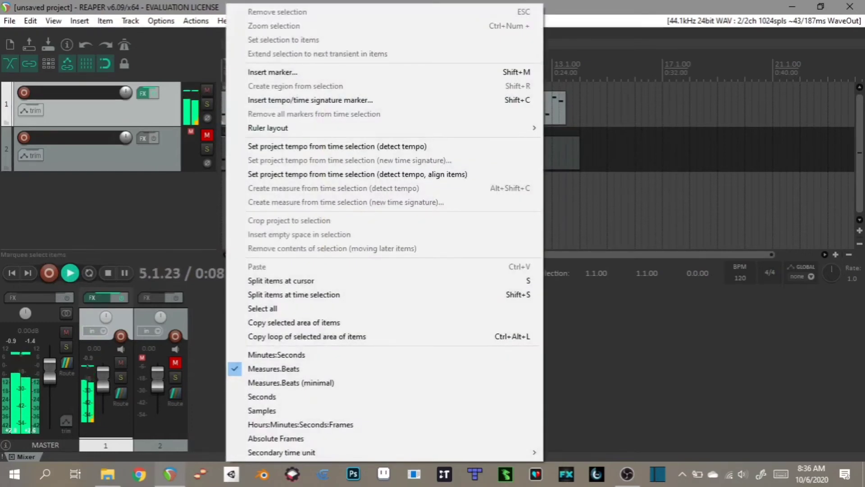
pyautogui.click(600, 198)
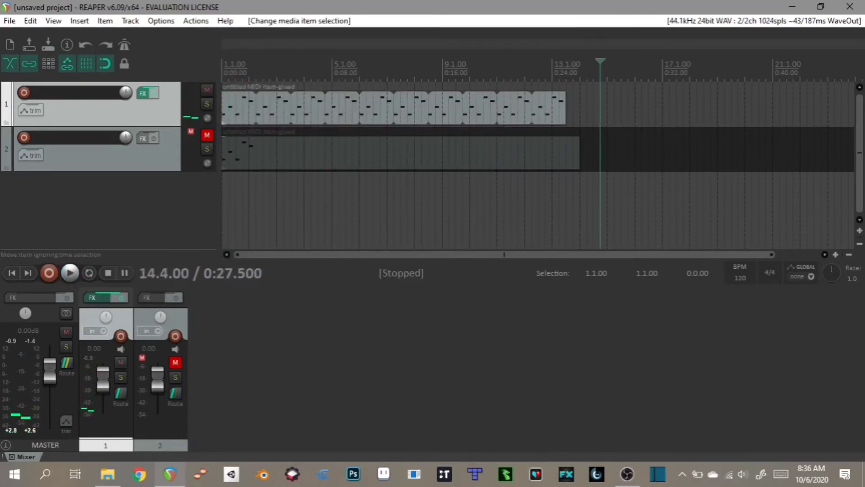
# Step: Delete the looped item from track 1 and move the full-length copy from track 2 up in its place
pyautogui.click(393, 109)
pyautogui.press('Delete')
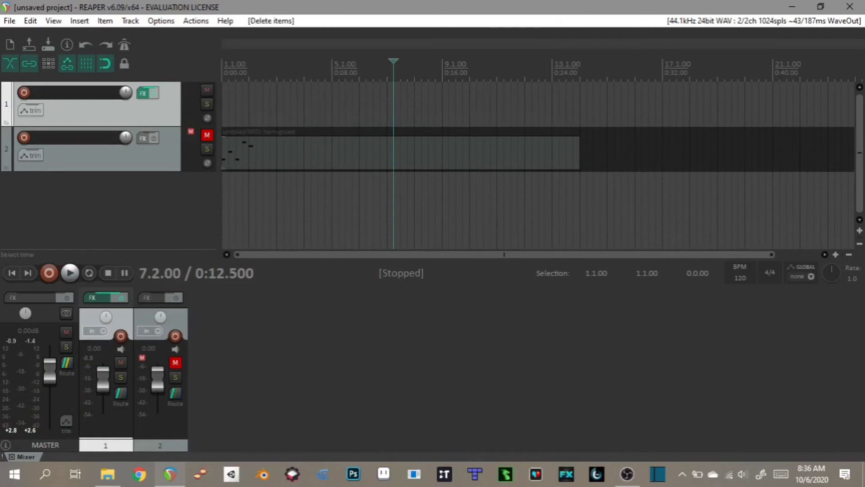
pyautogui.moveTo(394, 151); pyautogui.dragTo(389, 109)
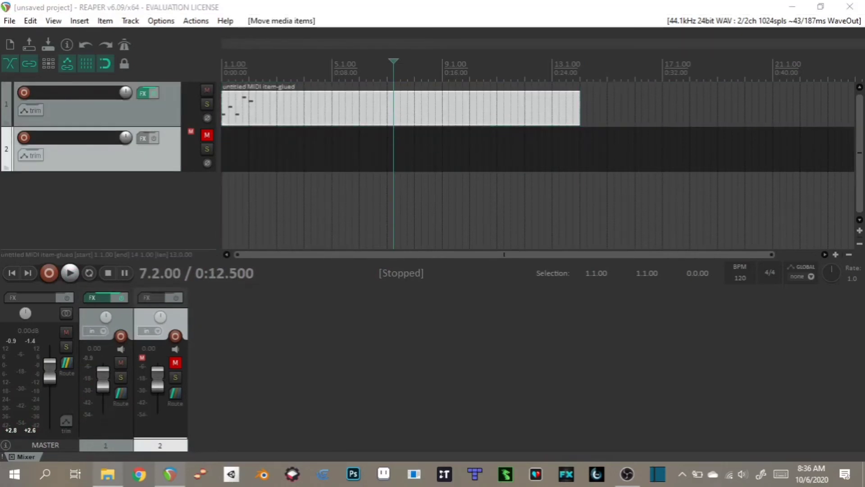
# Step: Switch to File Explorer, open Downloads > Game DEV > Game Sound > Ultimate SFX Bundle (2020), and check its Battlefield Sounds Pro folder
pyautogui.click(107, 473)
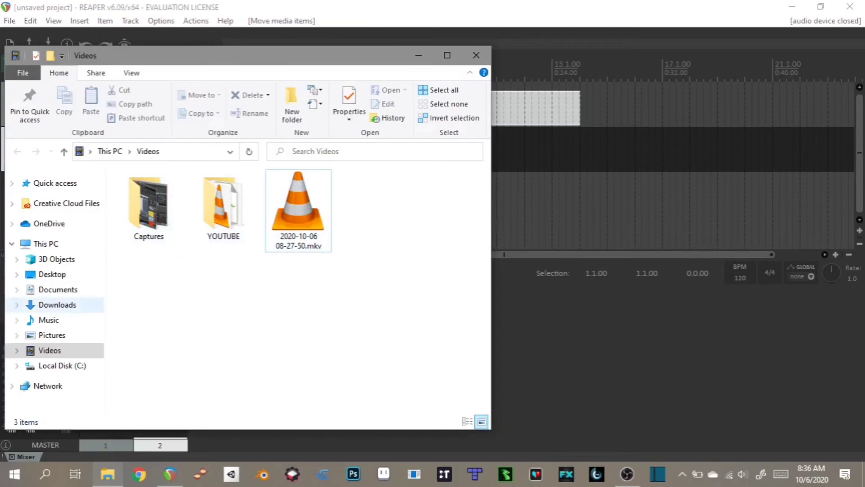
pyautogui.click(58, 306)
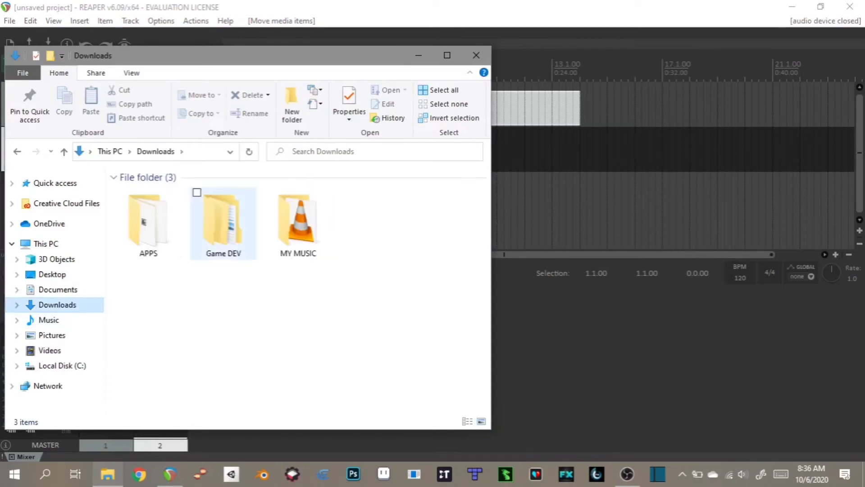
pyautogui.doubleClick(223, 221)
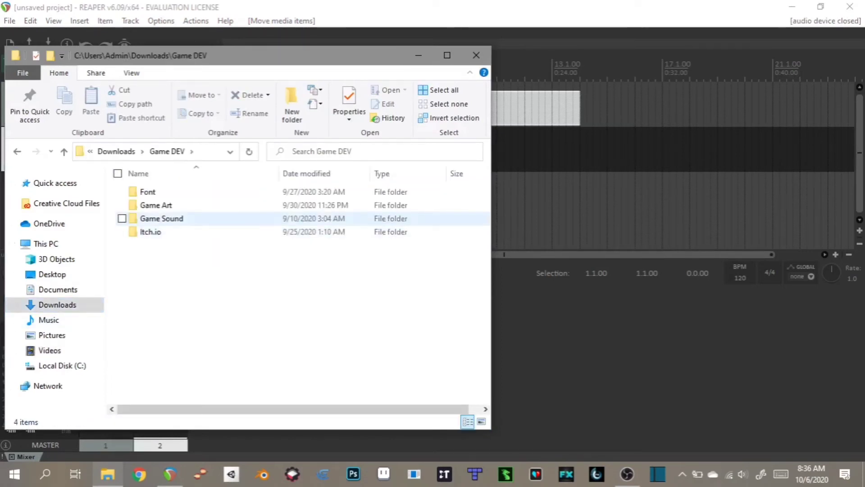
pyautogui.doubleClick(181, 219)
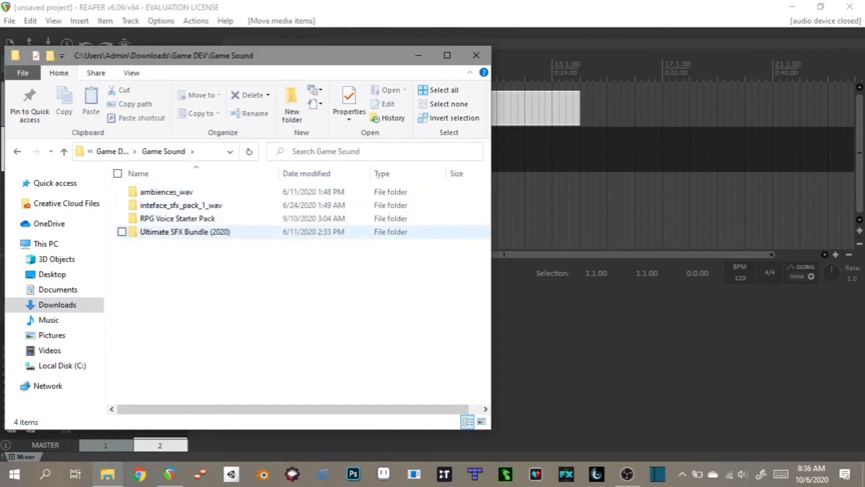
pyautogui.doubleClick(162, 232)
pyautogui.doubleClick(176, 218)
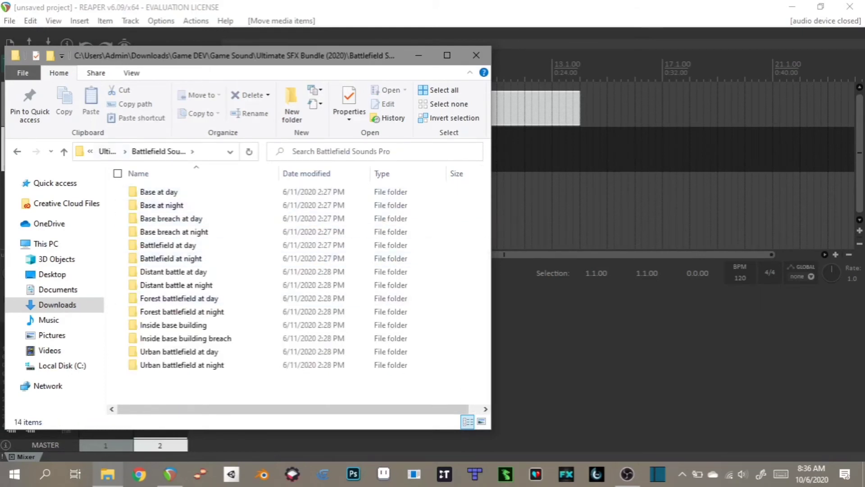
pyautogui.click(64, 152)
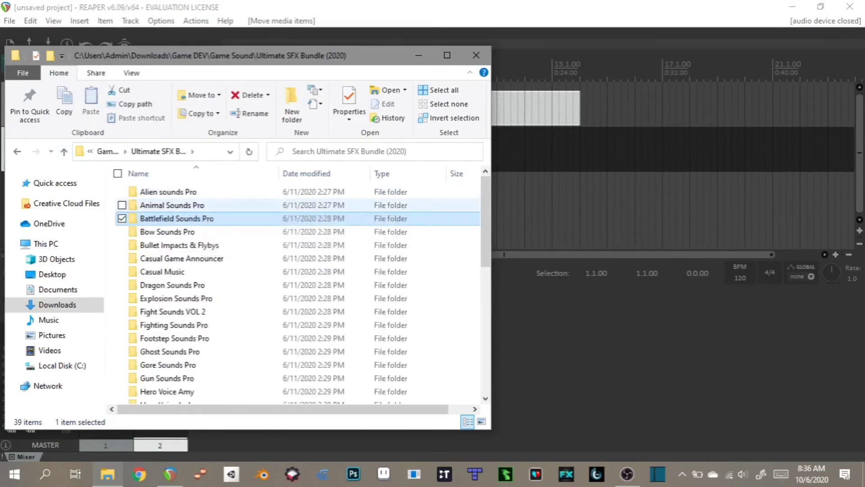
# Step: Import Heavy Realistic Punch 7.wav from Fight Sounds VOL 2 > Heavy Realistic Punch onto a new track 3 at about 12.4.00
pyautogui.doubleClick(172, 312)
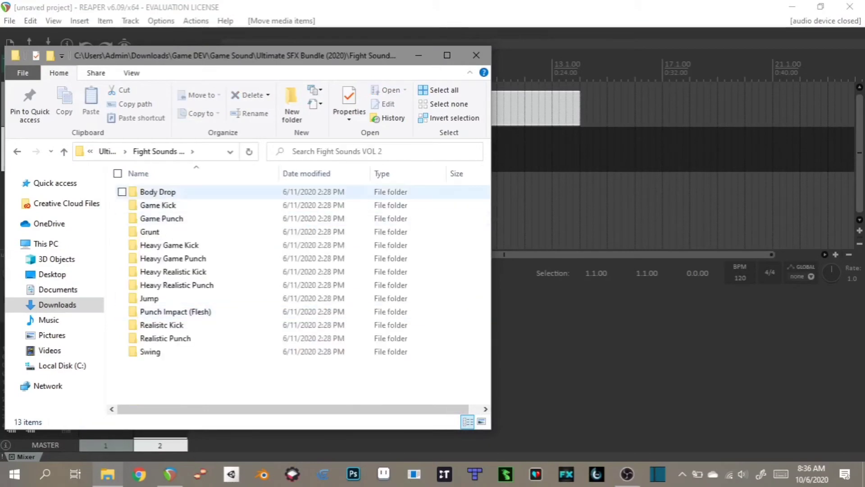
pyautogui.doubleClick(167, 191)
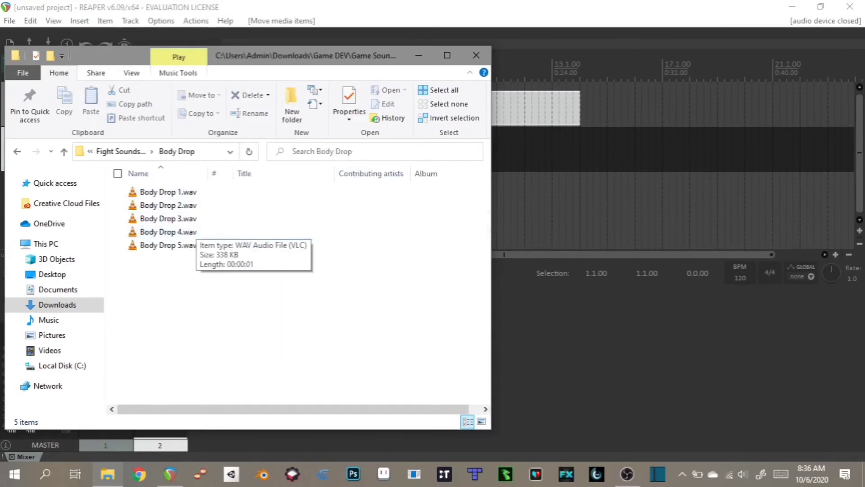
pyautogui.click(64, 152)
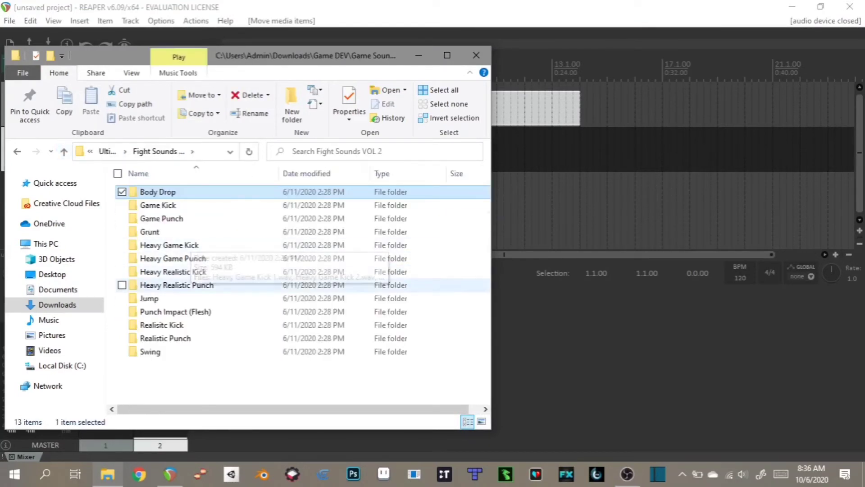
pyautogui.doubleClick(176, 285)
pyautogui.moveTo(168, 271); pyautogui.dragTo(547, 197)
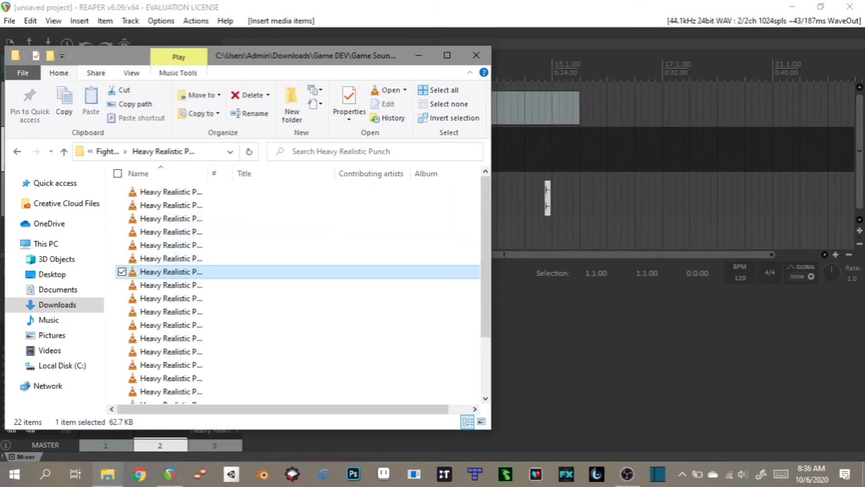
pyautogui.click(546, 155)
pyautogui.scroll(10, 546, 155)
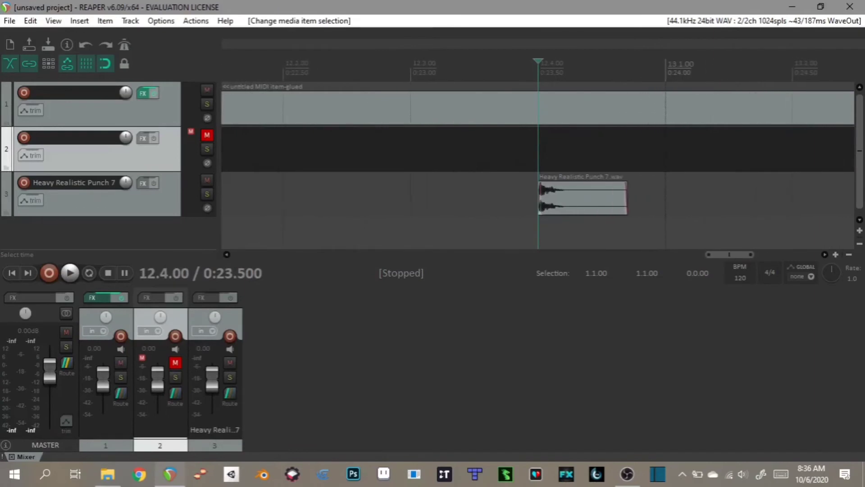
# Step: Play the punch sound and add a fade-out covering roughly the last half of its item on track 3
pyautogui.press('space')
pyautogui.press('space')
pyautogui.moveTo(626, 183); pyautogui.dragTo(575, 190)
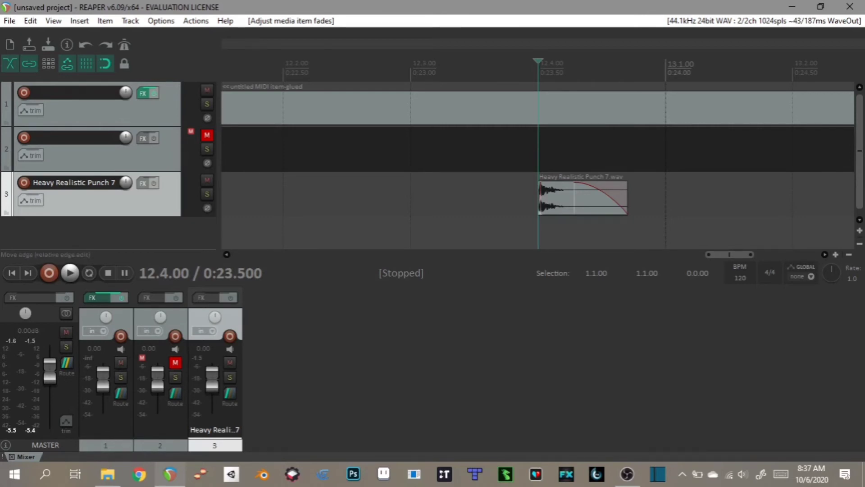
pyautogui.moveTo(627, 198)
pyautogui.mouseDown()
pyautogui.moveTo(541, 201)
pyautogui.moveTo(627, 198)
pyautogui.mouseUp()
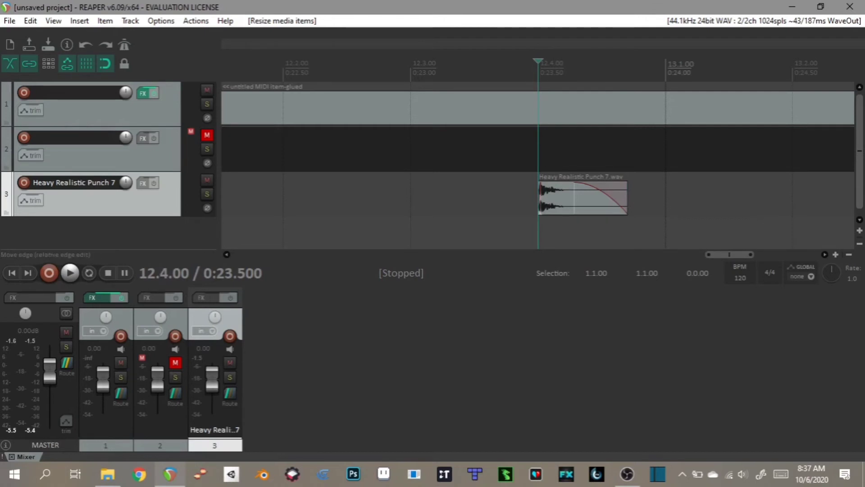
# Step: Try shortening the punch item to about a third of its length, audition it, and undo the resize
pyautogui.moveTo(628, 198); pyautogui.dragTo(565, 198)
pyautogui.press('space')
pyautogui.press('space')
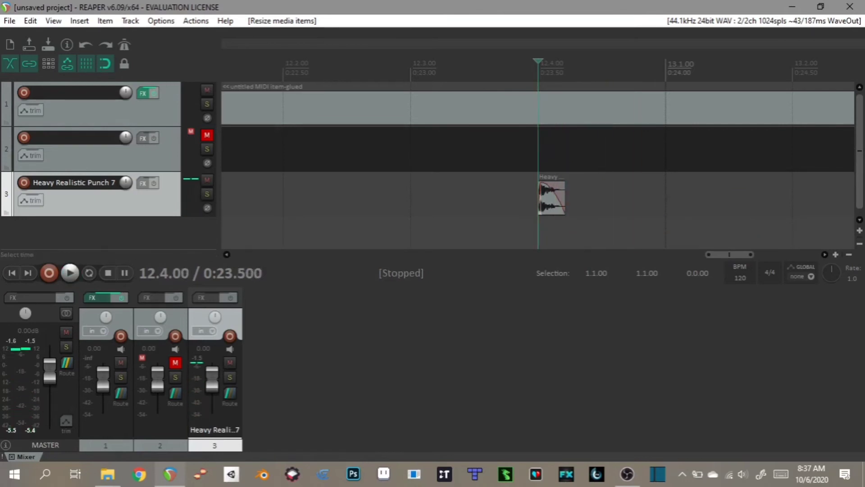
pyautogui.press('space')
pyautogui.press('space')
pyautogui.hotkey('ctrl', 'z')
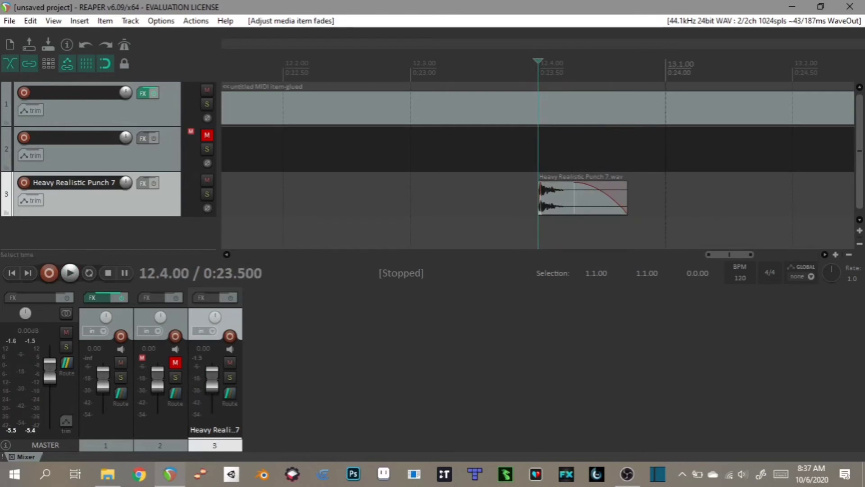
# Step: Remove the punch item's fade-out, try a short fade-in with a new fade-out, and undo both fades
pyautogui.moveTo(575, 182); pyautogui.dragTo(628, 182)
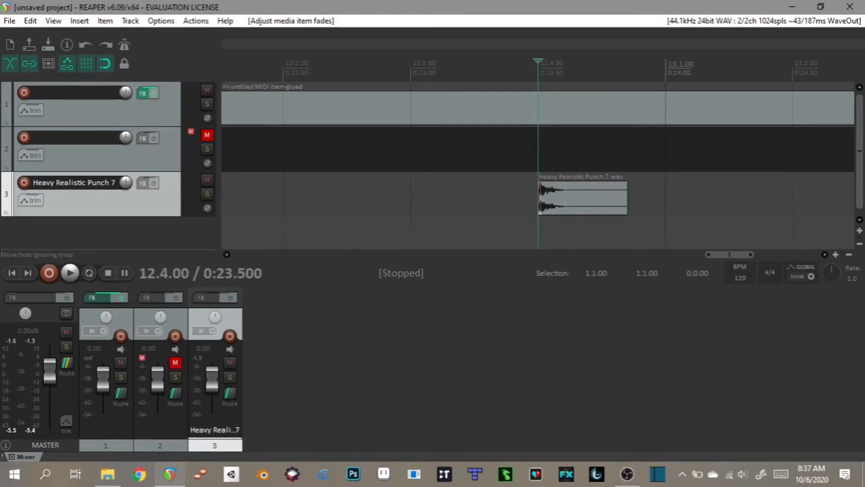
pyautogui.moveTo(539, 182)
pyautogui.mouseDown()
pyautogui.moveTo(604, 182)
pyautogui.moveTo(539, 182)
pyautogui.moveTo(557, 183)
pyautogui.mouseUp()
pyautogui.moveTo(626, 182); pyautogui.dragTo(591, 182)
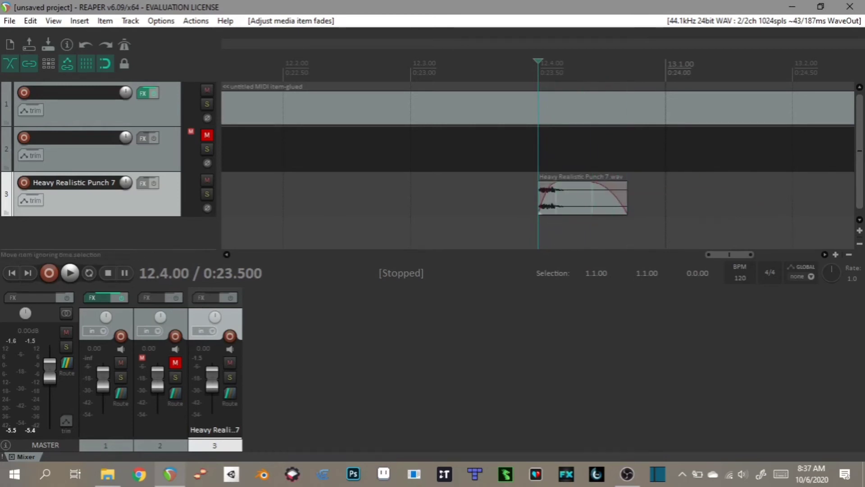
pyautogui.hotkey('ctrl', 'z')
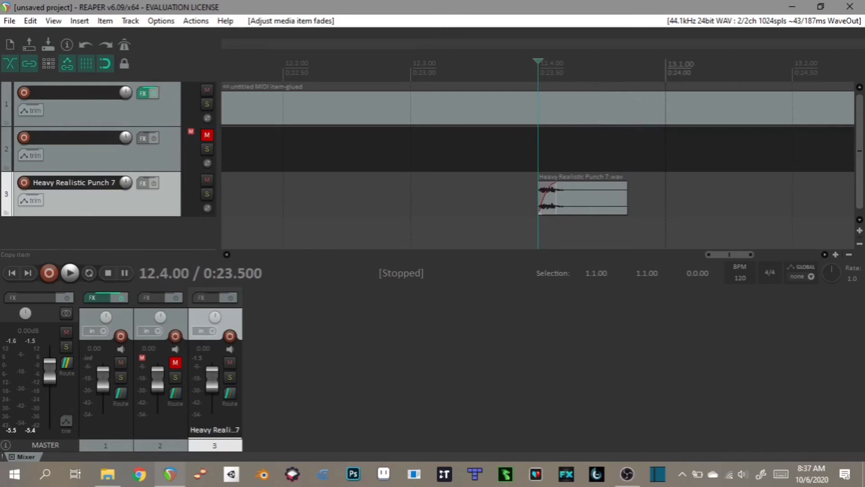
pyautogui.hotkey('ctrl', 'z')
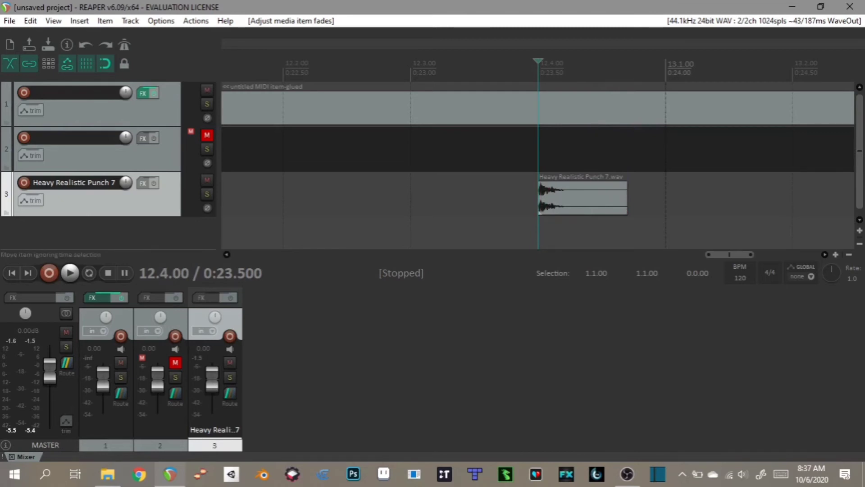
# Step: Set the punch item's pitch adjustment to 5 semitones and its volume to +4.02 dB, apply the changes, and audition the result
pyautogui.doubleClick(584, 198)
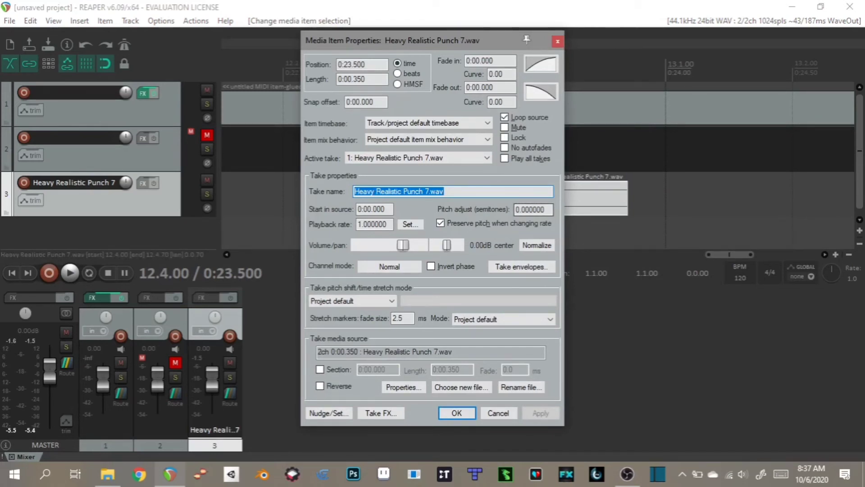
pyautogui.click(521, 209)
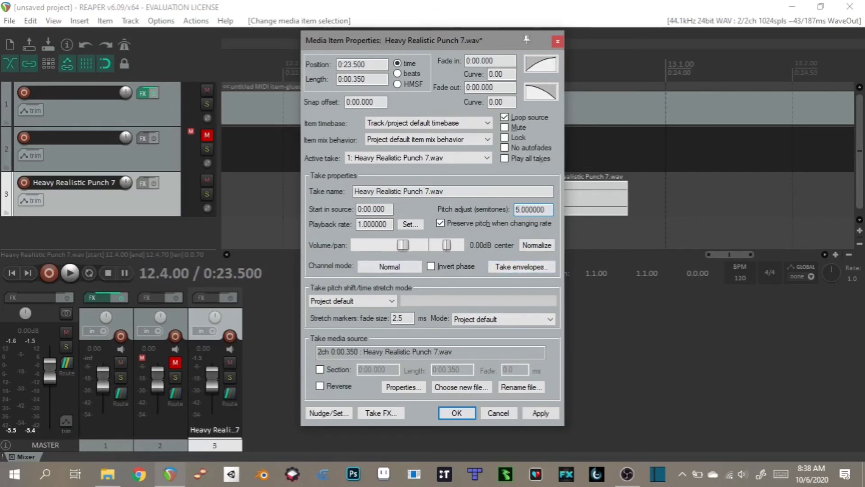
pyautogui.moveTo(403, 245); pyautogui.dragTo(408, 245)
pyautogui.click(541, 413)
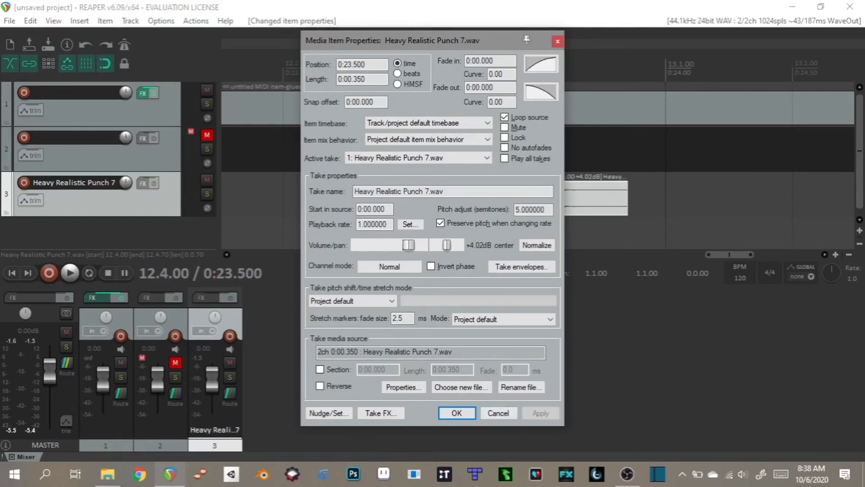
pyautogui.click(558, 41)
pyautogui.press('space')
pyautogui.press('space')
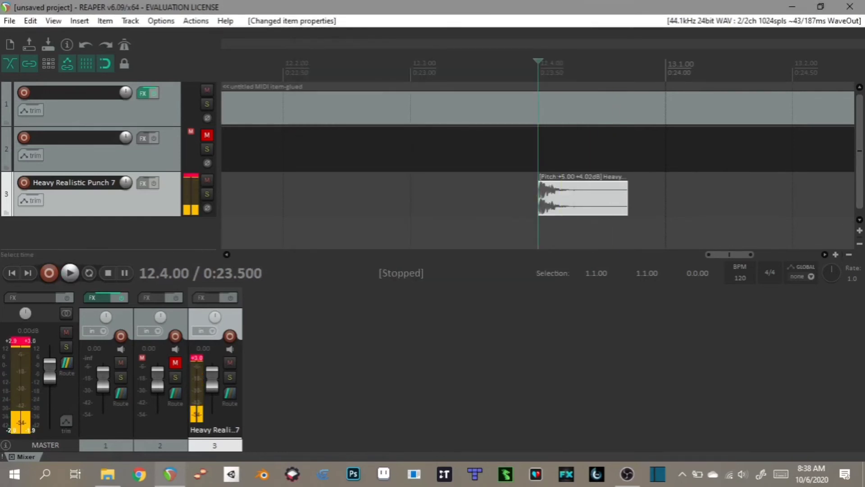
# Step: Compare the punch with and without the pitch and volume change by undoing, redoing and playing it, ending with the change undone
pyautogui.hotkey('ctrl', 'z')
pyautogui.press('space')
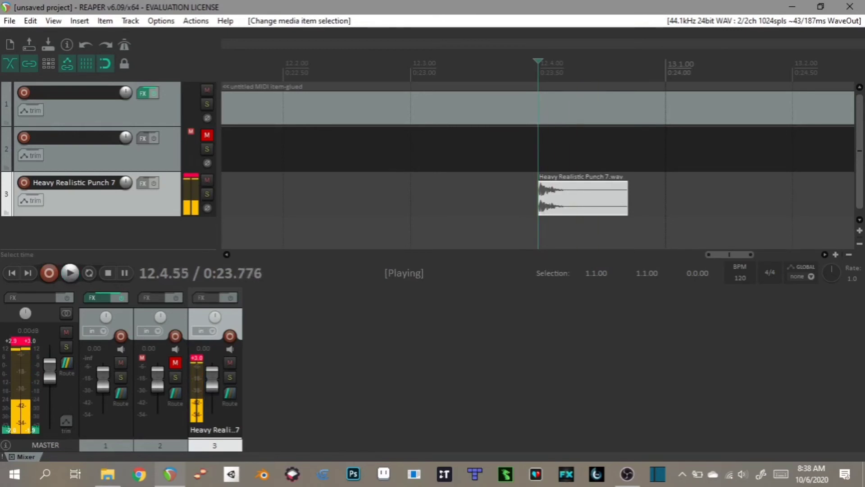
pyautogui.press('space')
pyautogui.hotkey('ctrl', 'shift', 'z')
pyautogui.press('space')
pyautogui.press('space')
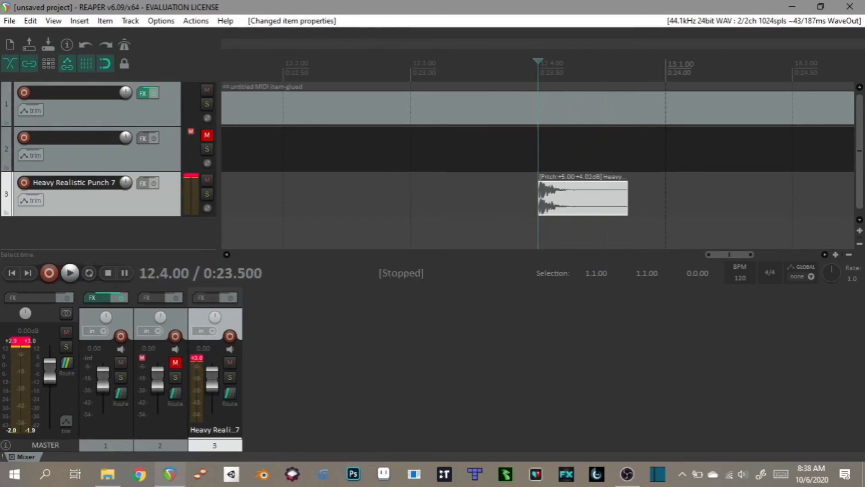
pyautogui.hotkey('ctrl', 'z')
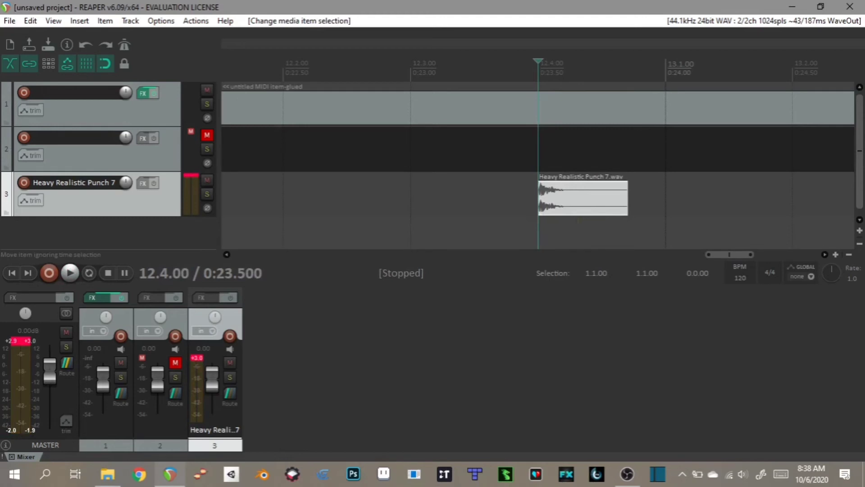
# Step: Split the punch item on track 3 at 12.4.35 and delete its second half
pyautogui.press('Right')
pyautogui.press('Right')
pyautogui.press('Right')
pyautogui.press('Right')
pyautogui.press('Right')
pyautogui.press('Right')
pyautogui.press('Right')
pyautogui.press('Right')
pyautogui.press('Right')
pyautogui.press('Right')
pyautogui.press('Right')
pyautogui.press('Right')
pyautogui.press('Right')
pyautogui.press('Right')
pyautogui.press('Right')
pyautogui.press('Right')
pyautogui.press('Right')
pyautogui.press('Right')
pyautogui.press('Right')
pyautogui.press('Right')
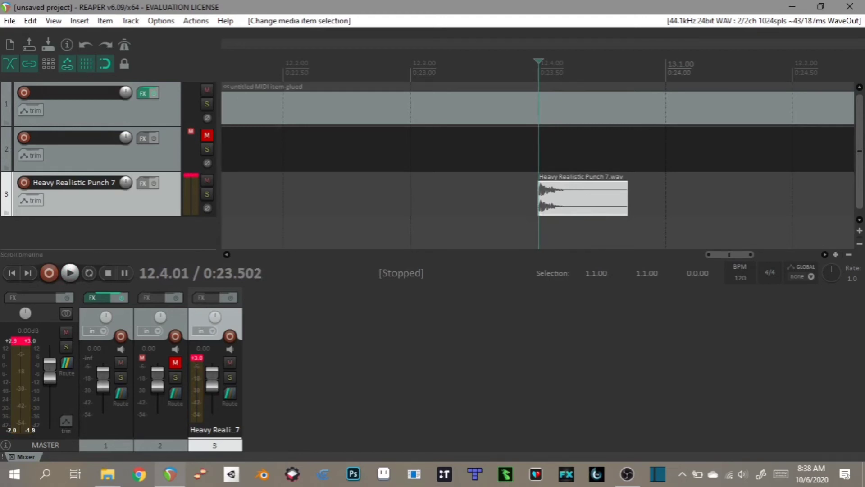
pyautogui.press('Right')
pyautogui.press('Right')
pyautogui.press('Right')
pyautogui.press('Right')
pyautogui.press('Right')
pyautogui.press('Right')
pyautogui.press('Right')
pyautogui.press('Right')
pyautogui.press('Right')
pyautogui.press('Right')
pyautogui.press('Right')
pyautogui.press('Right')
pyautogui.press('Right')
pyautogui.press('Right')
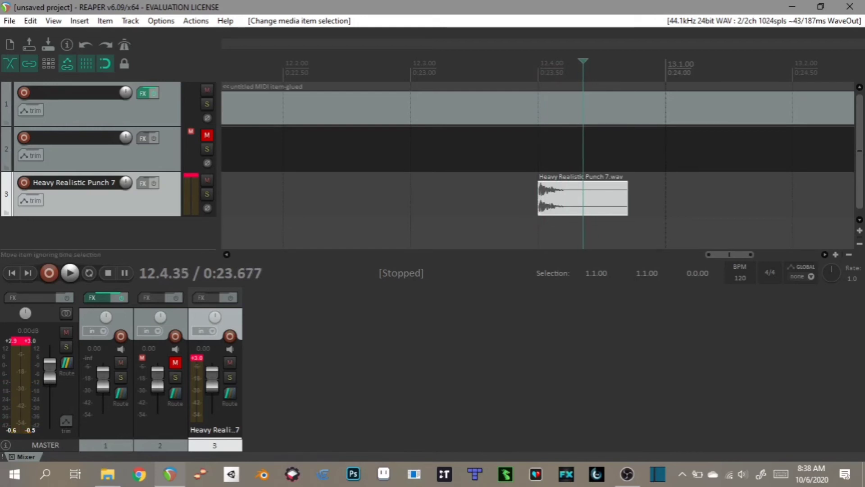
pyautogui.press('s')
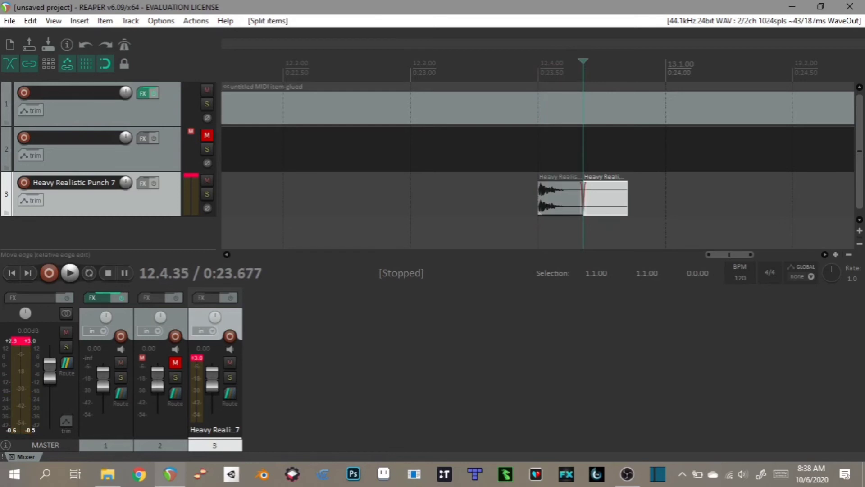
pyautogui.click(613, 198)
pyautogui.press('Delete')
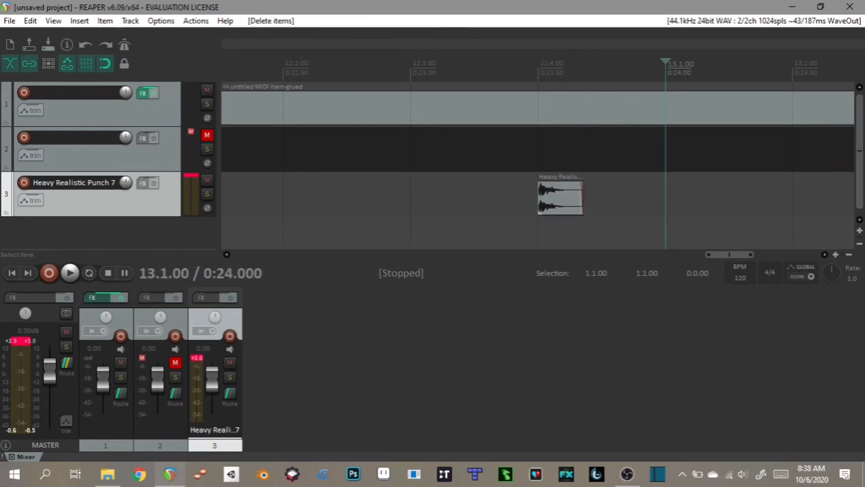
# Step: Try splitting the melody item on track 1 at 13.1.00 and removing the part after the split
pyautogui.press('s')
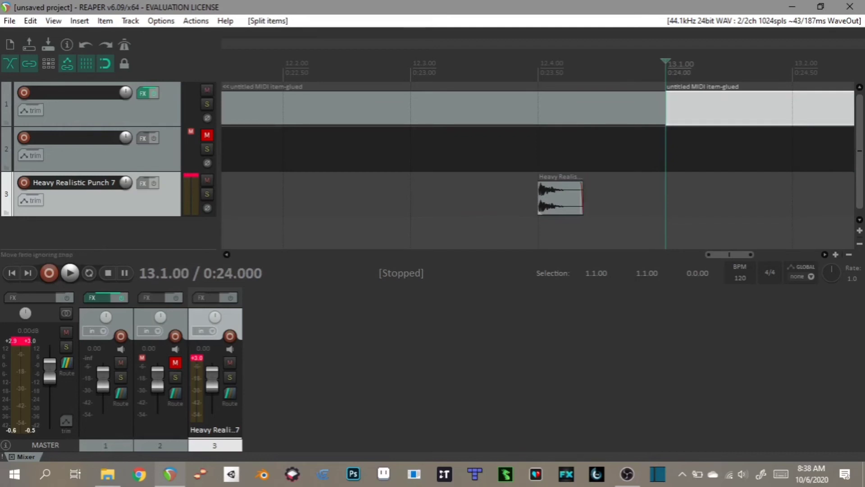
pyautogui.press('Delete')
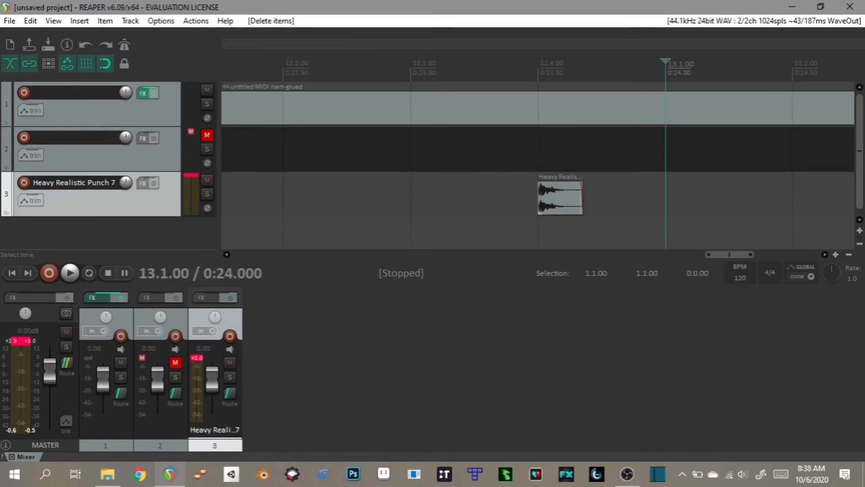
pyautogui.scroll(-4, 537, 165)
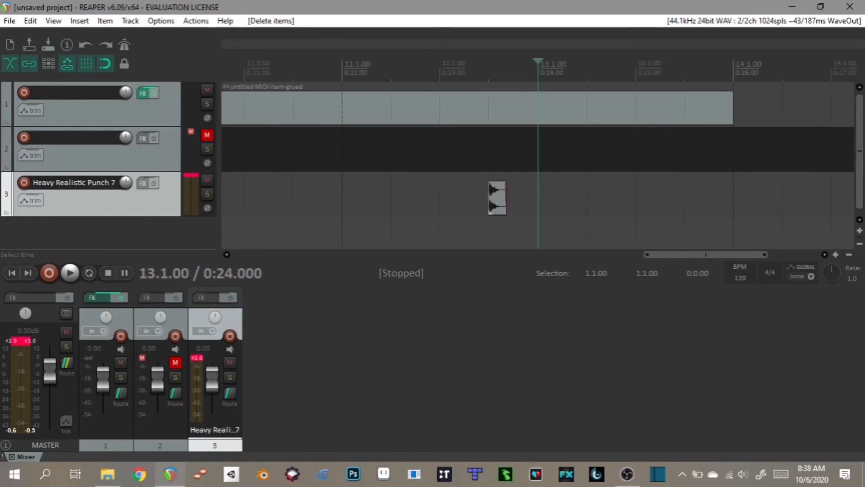
pyautogui.scroll(4, 538, 165)
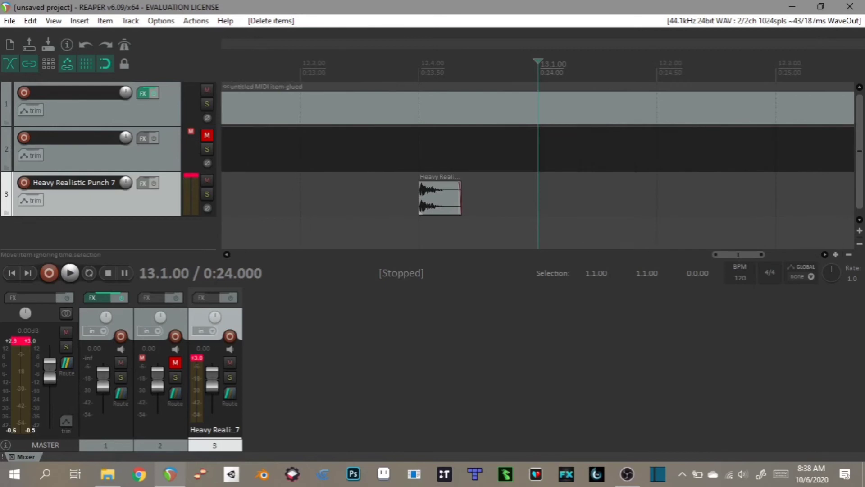
# Step: Move the trimmed punch item on track 3 to the project start at 1.1.00
pyautogui.click(435, 198)
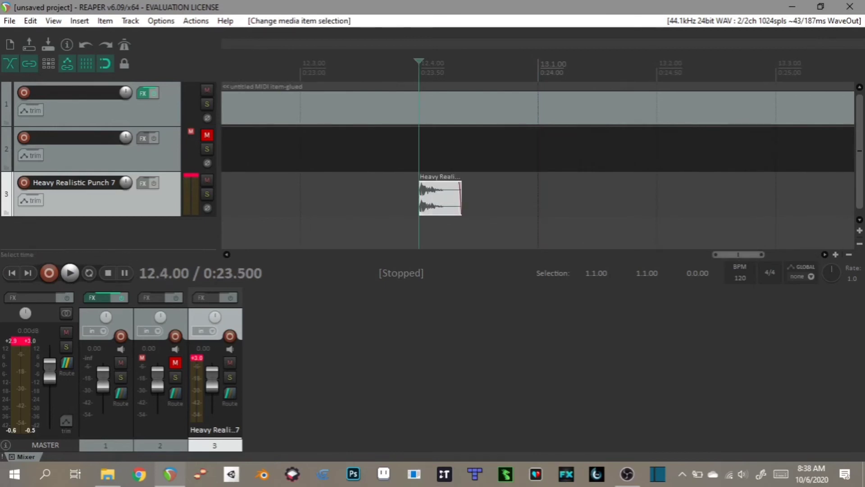
pyautogui.scroll(-4, 538, 165)
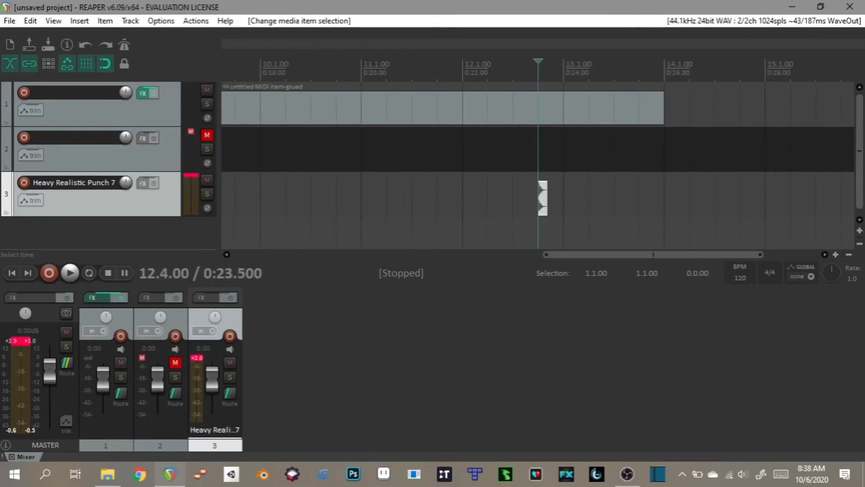
pyautogui.moveTo(543, 199); pyautogui.dragTo(230, 192)
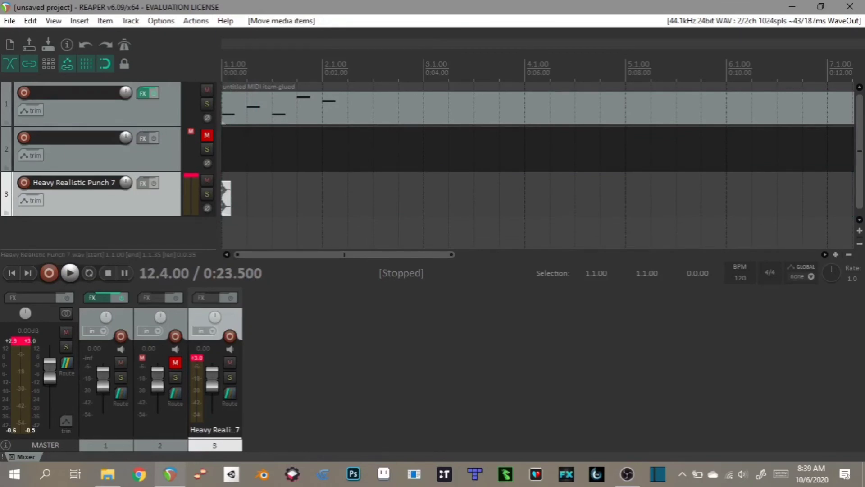
# Step: Mute track 1 and set the time selection around the punch item, from 1.1.00 to 1.1.37
pyautogui.click(207, 90)
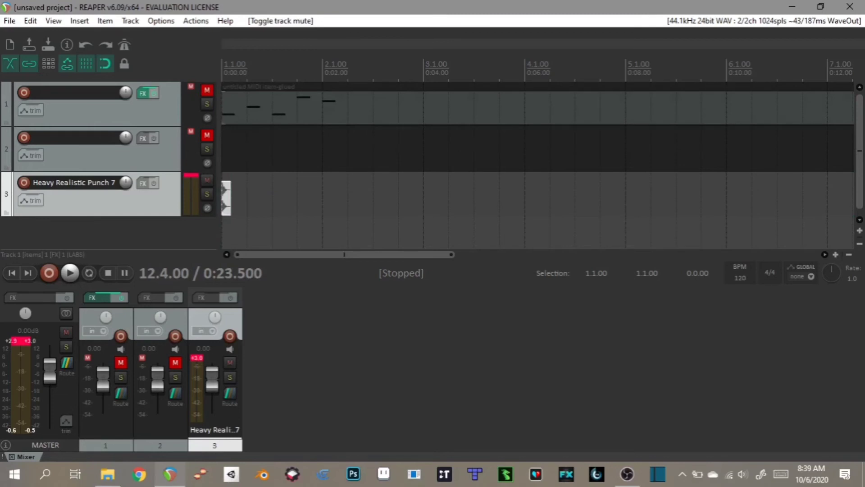
pyautogui.click(9, 21)
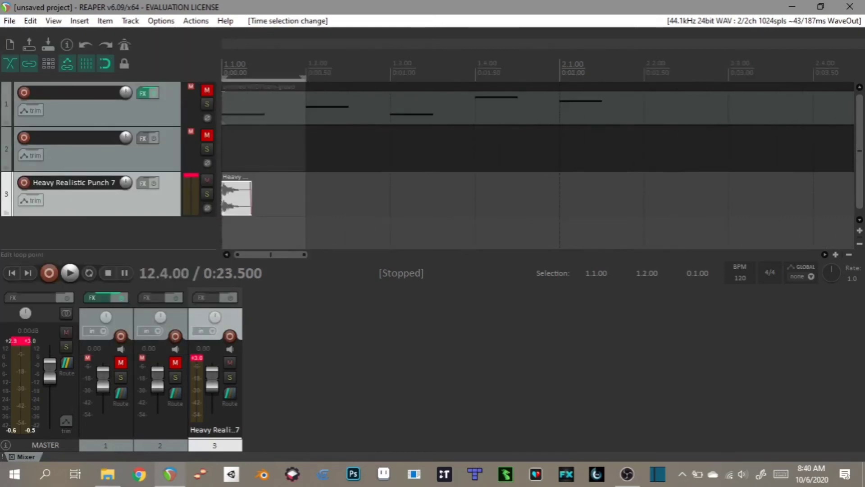
pyautogui.moveTo(391, 196); pyautogui.dragTo(481, 191)
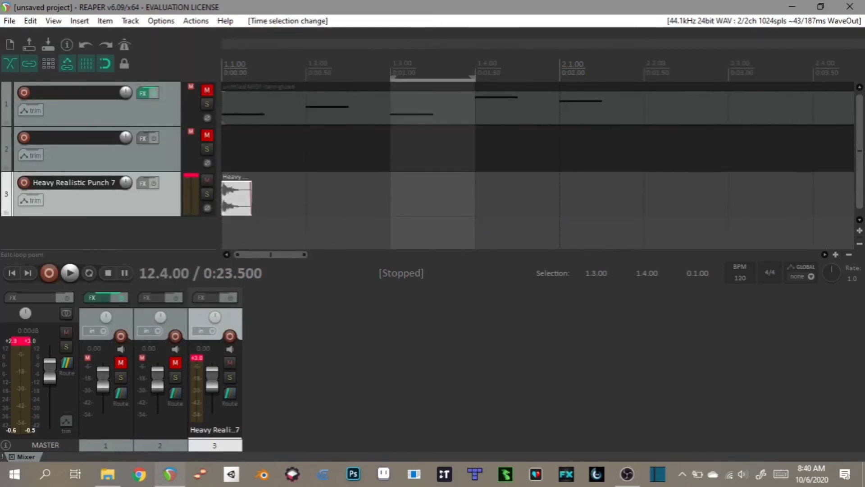
pyautogui.moveTo(415, 74); pyautogui.dragTo(345, 90)
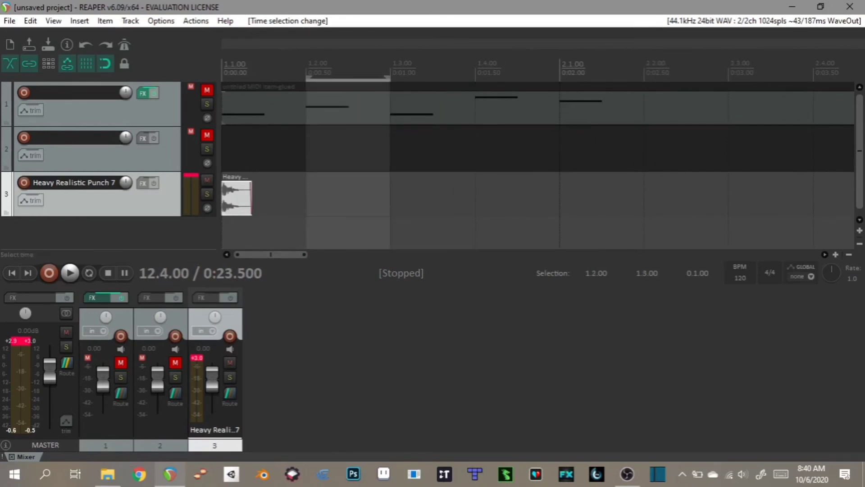
pyautogui.moveTo(291, 196); pyautogui.dragTo(237, 196)
pyautogui.moveTo(306, 76)
pyautogui.mouseDown()
pyautogui.moveTo(246, 80)
pyautogui.moveTo(283, 75)
pyautogui.moveTo(259, 86)
pyautogui.moveTo(305, 85)
pyautogui.moveTo(253, 97)
pyautogui.mouseUp()
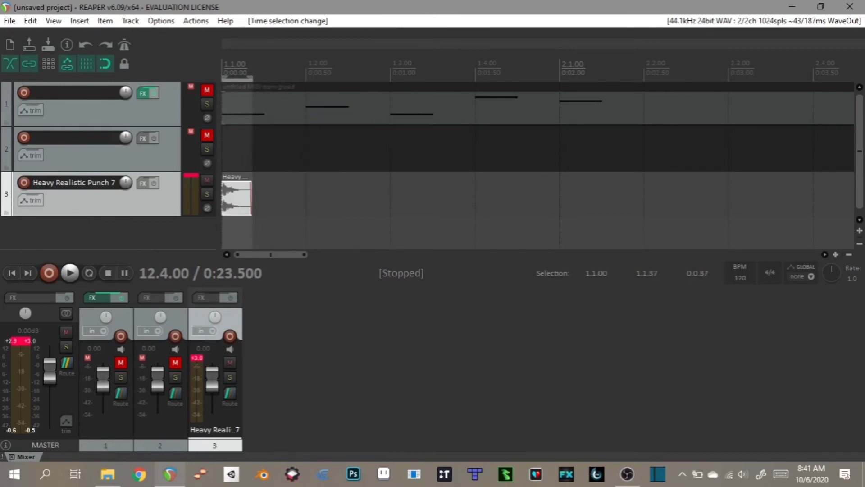
# Step: Open the render settings, set the bounds to Time selection, check the output formats and cancel without rendering
pyautogui.click(9, 21)
pyautogui.click(36, 220)
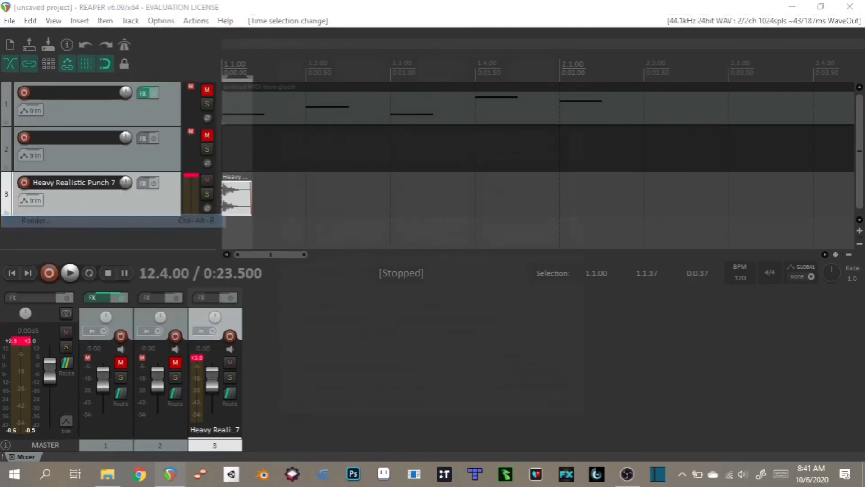
pyautogui.click(498, 67)
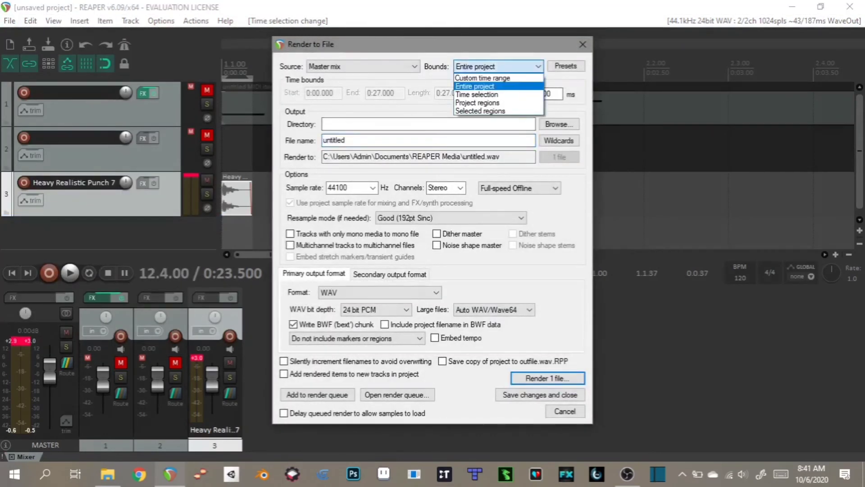
pyautogui.click(477, 95)
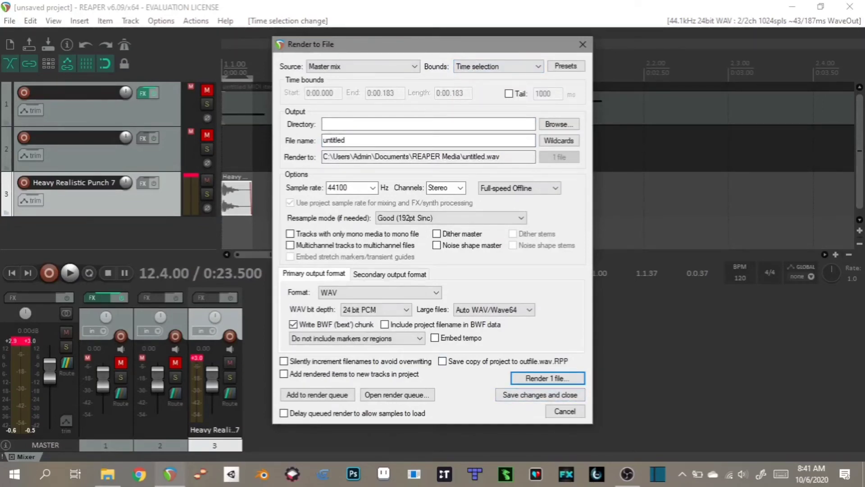
pyautogui.click(383, 292)
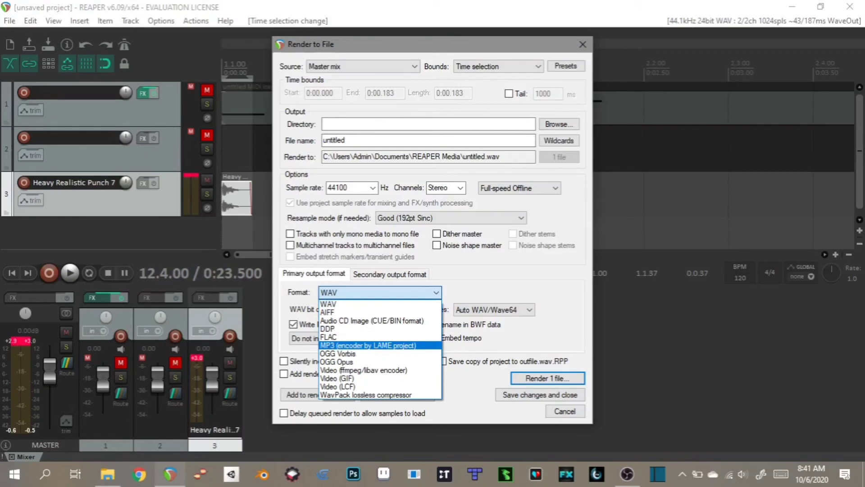
pyautogui.press('Return')
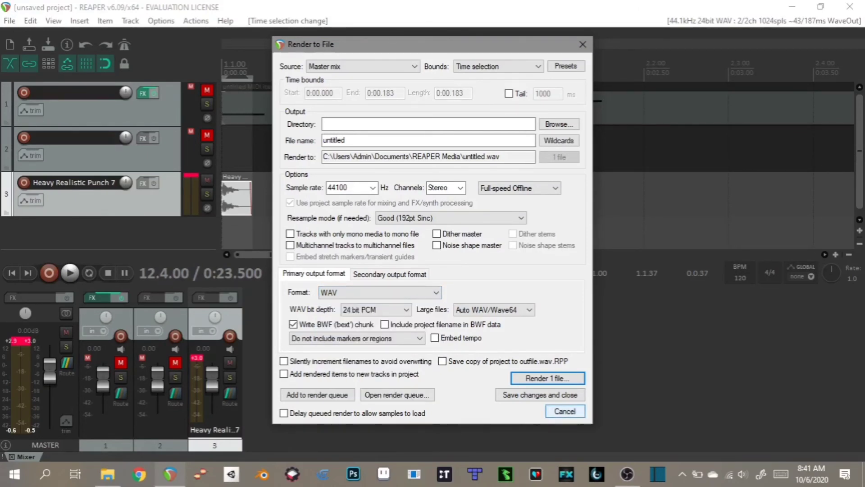
pyautogui.click(565, 411)
# Step: Filter the effect plug-ins for "reverb" and add Dragonfly Plate Reverb to track 3, Heavy Realistic Punch 7
pyautogui.click(307, 198)
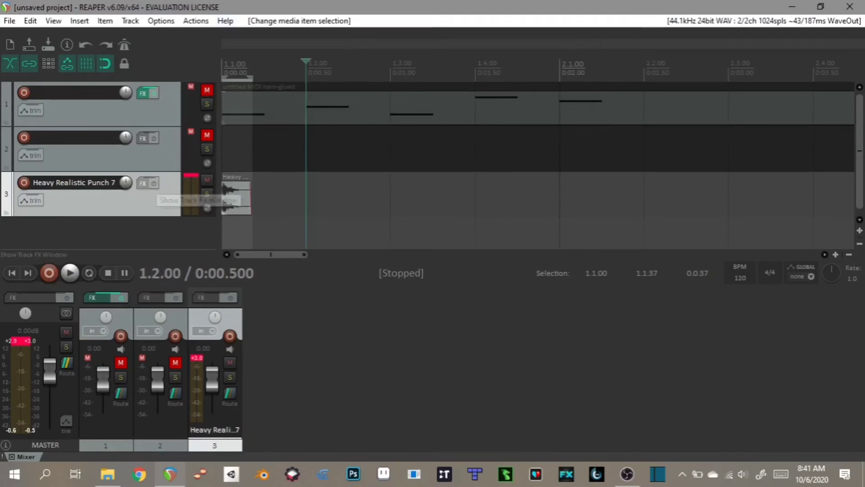
pyautogui.click(143, 183)
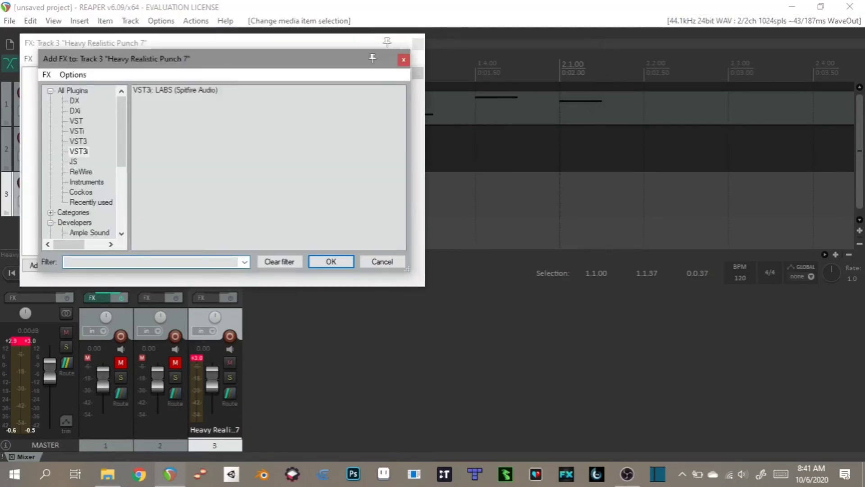
pyautogui.click(72, 91)
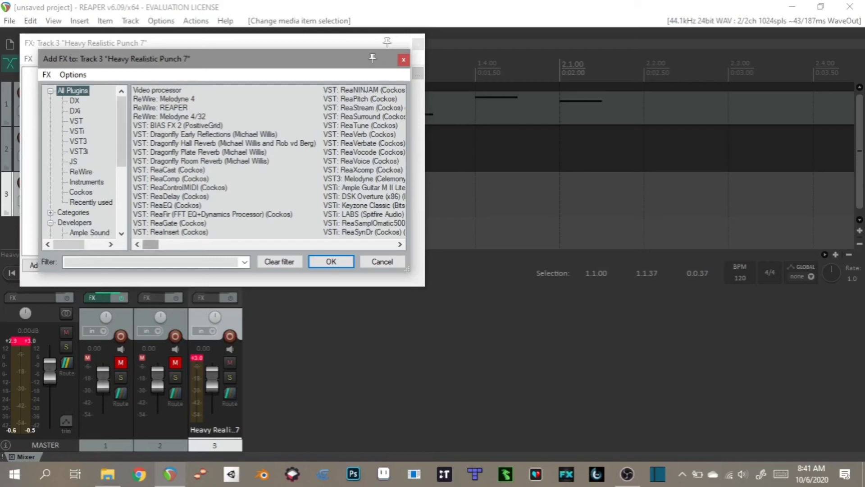
pyautogui.moveTo(150, 244); pyautogui.dragTo(166, 245)
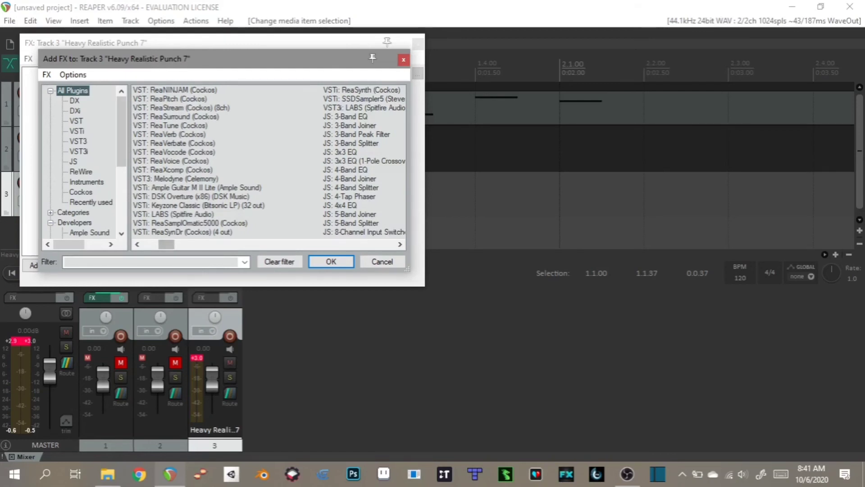
pyautogui.click(153, 262)
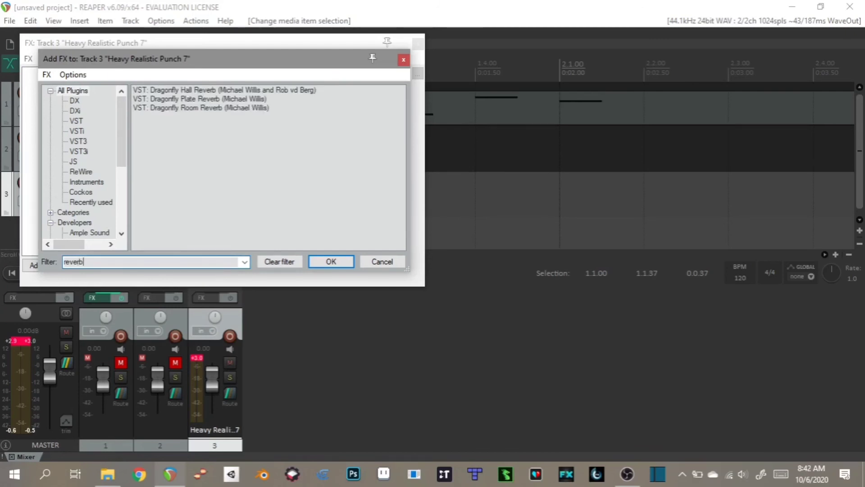
pyautogui.click(194, 98)
pyautogui.press('Return')
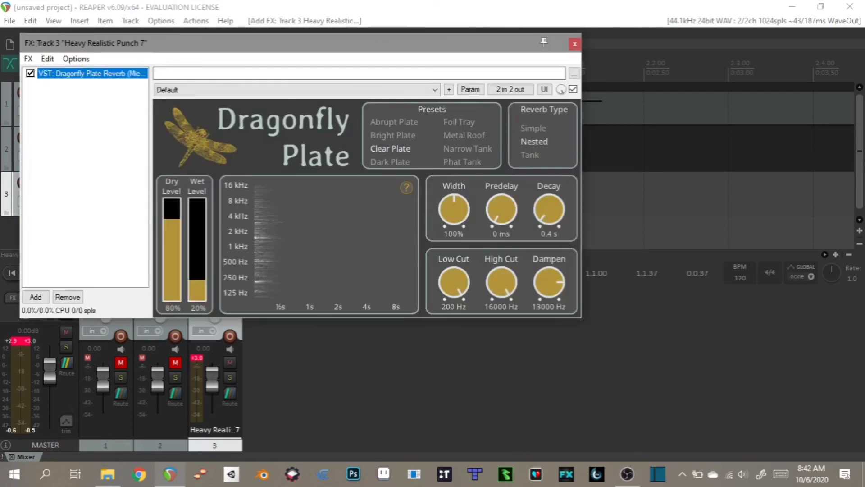
# Step: Play the punch from 1.1.00 with track 3's effects enabled, bypassed and enabled again to compare the reverb
pyautogui.moveTo(293, 43); pyautogui.dragTo(631, 95)
pyautogui.click(224, 232)
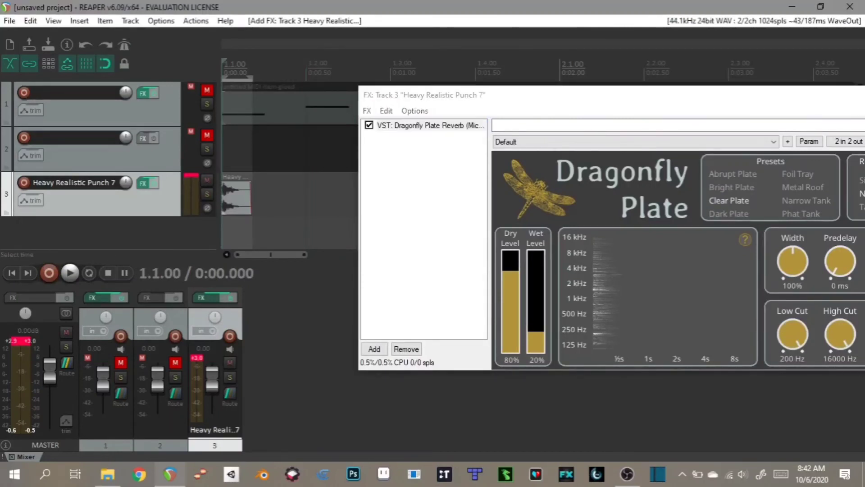
pyautogui.press('space')
pyautogui.press('space')
pyautogui.click(154, 183)
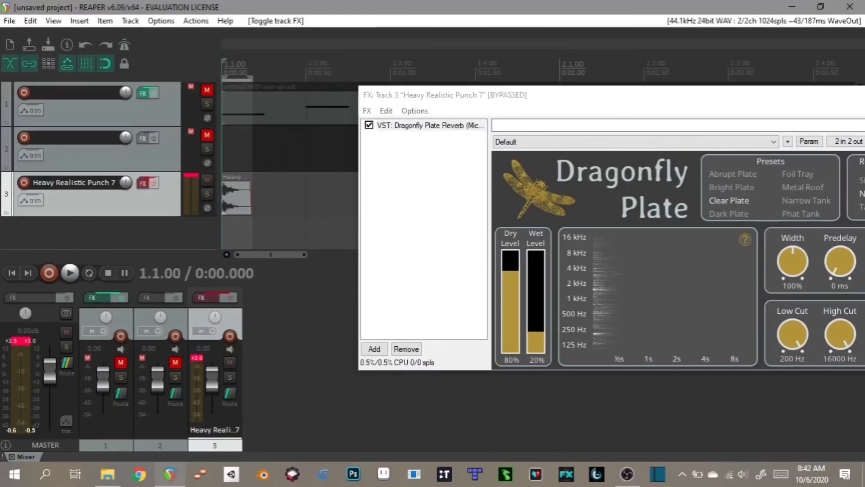
pyautogui.press('space')
pyautogui.press('space')
pyautogui.click(154, 183)
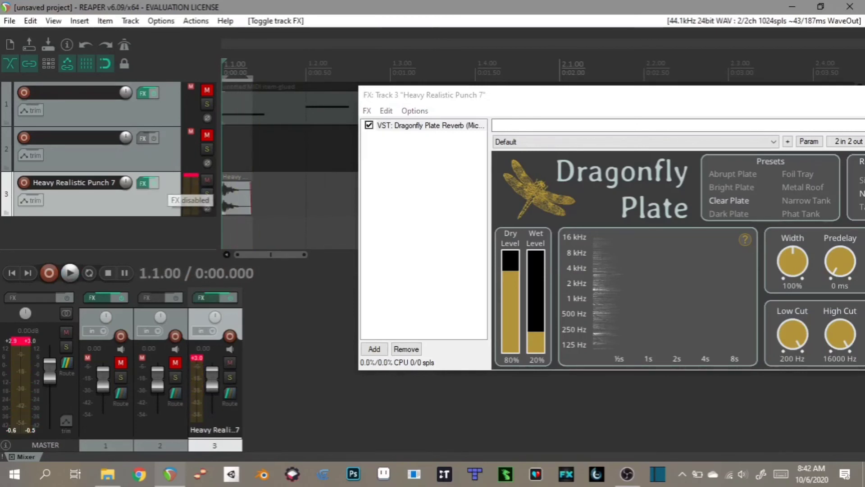
pyautogui.press('space')
pyautogui.press('space')
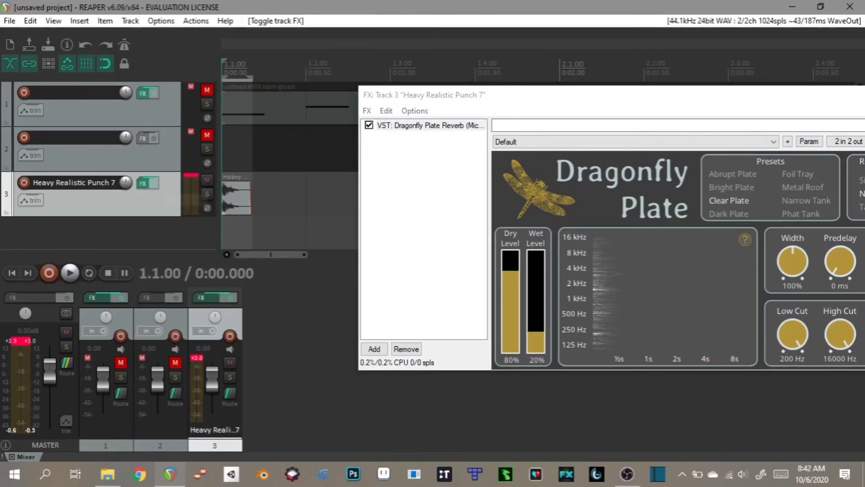
# Step: Set Dragonfly Plate's dry level to 25% and wet level to 92%, and play the punch from the start
pyautogui.moveTo(572, 95); pyautogui.dragTo(368, 65)
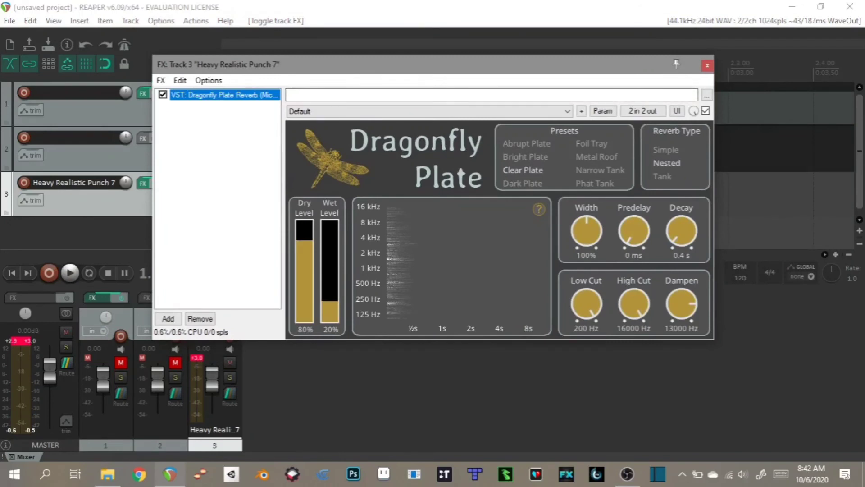
pyautogui.moveTo(304, 240); pyautogui.dragTo(330, 228)
pyautogui.moveTo(340, 64); pyautogui.dragTo(552, 86)
pyautogui.click(223, 233)
pyautogui.press('space')
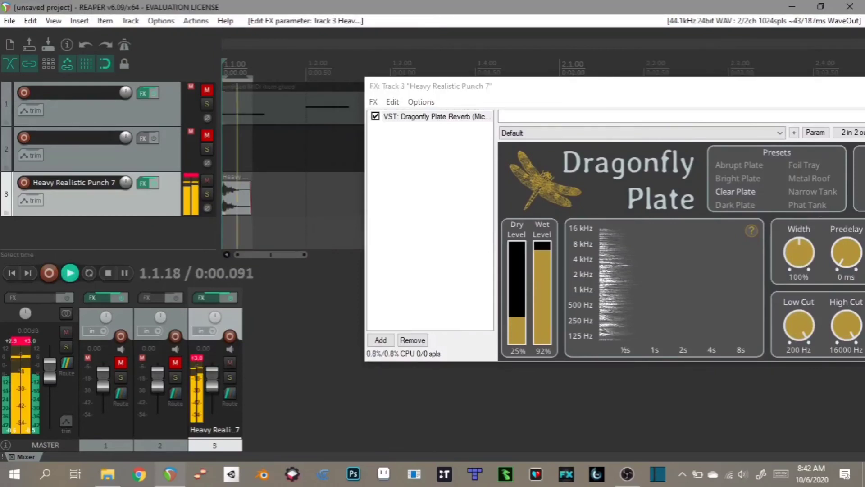
pyautogui.press('space')
pyautogui.press('space')
pyautogui.press('space')
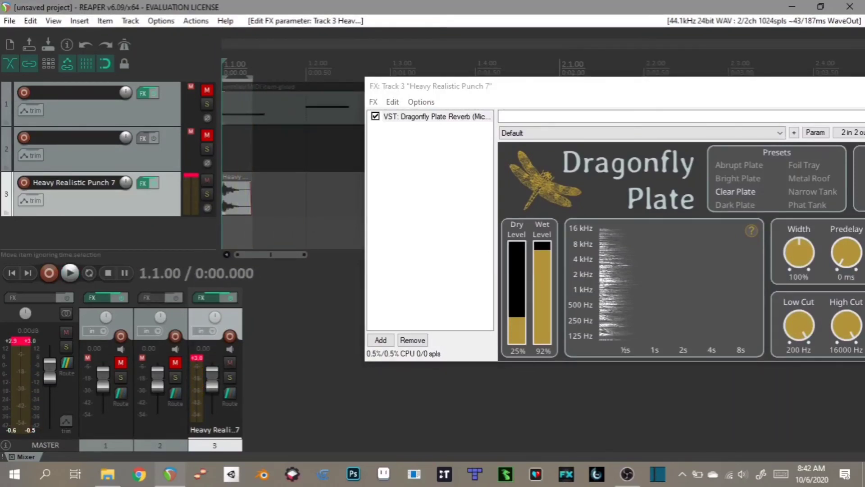
# Step: Reverse the punch item on track 3 in its media item properties and play it back
pyautogui.doubleClick(238, 196)
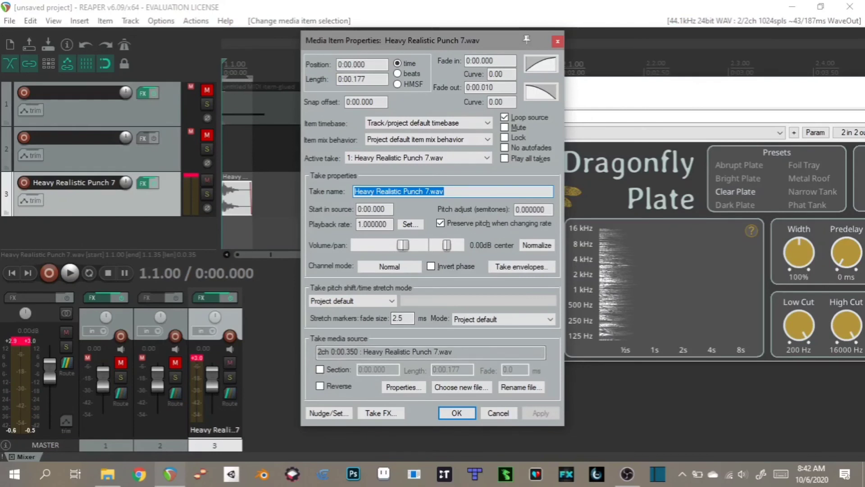
pyautogui.click(320, 385)
pyautogui.click(541, 413)
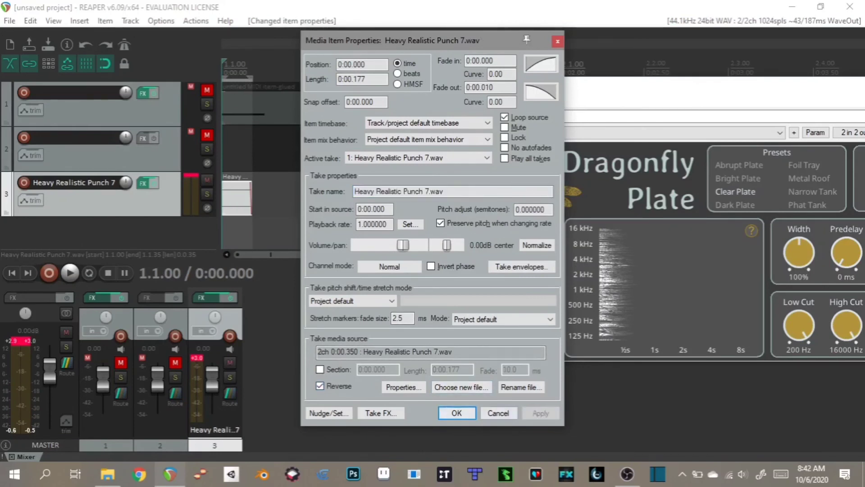
pyautogui.click(456, 413)
pyautogui.press('space')
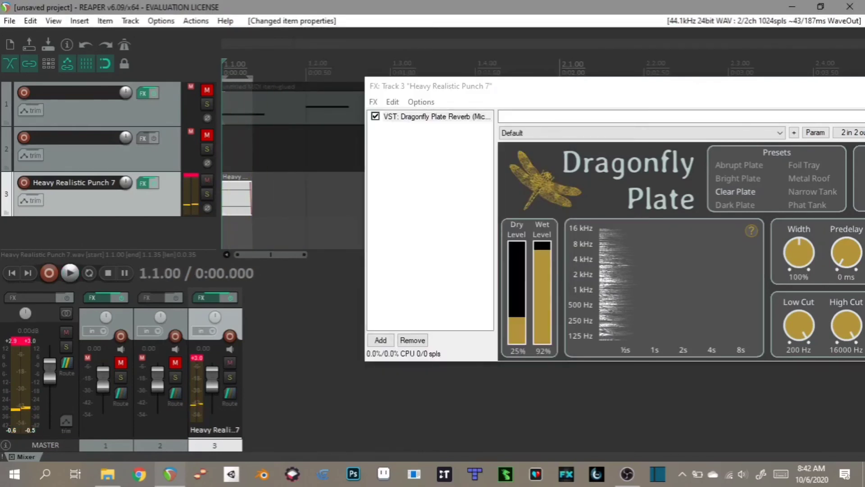
pyautogui.press('space')
pyautogui.press('space')
pyautogui.press('space')
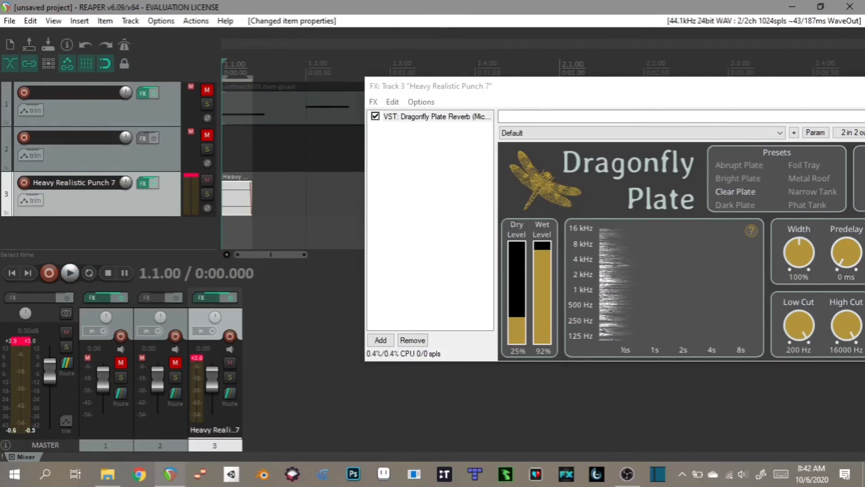
# Step: Raise the reversed punch item's take volume to +12.0 dB and play it back
pyautogui.press('F2')
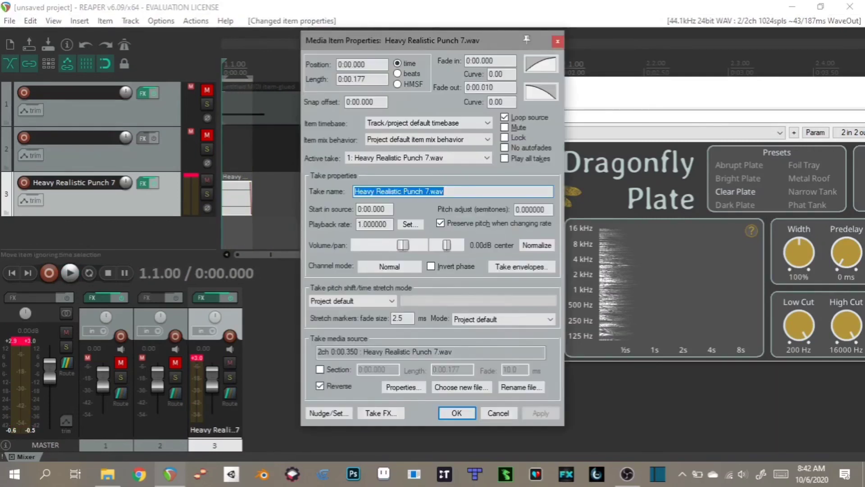
pyautogui.moveTo(406, 245); pyautogui.dragTo(418, 245)
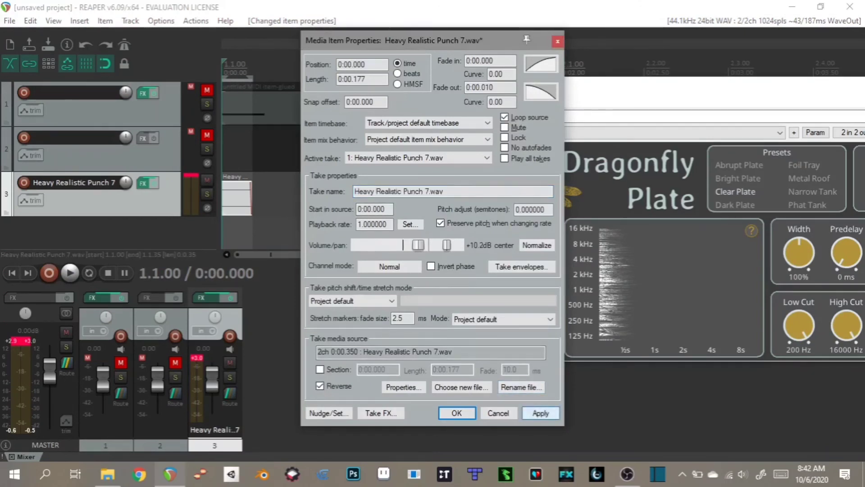
pyautogui.click(541, 412)
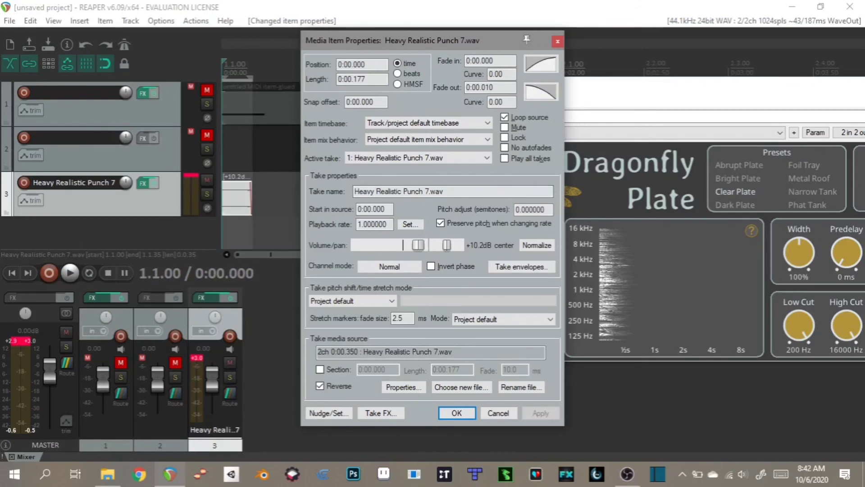
pyautogui.moveTo(418, 245); pyautogui.dragTo(421, 245)
pyautogui.click(456, 413)
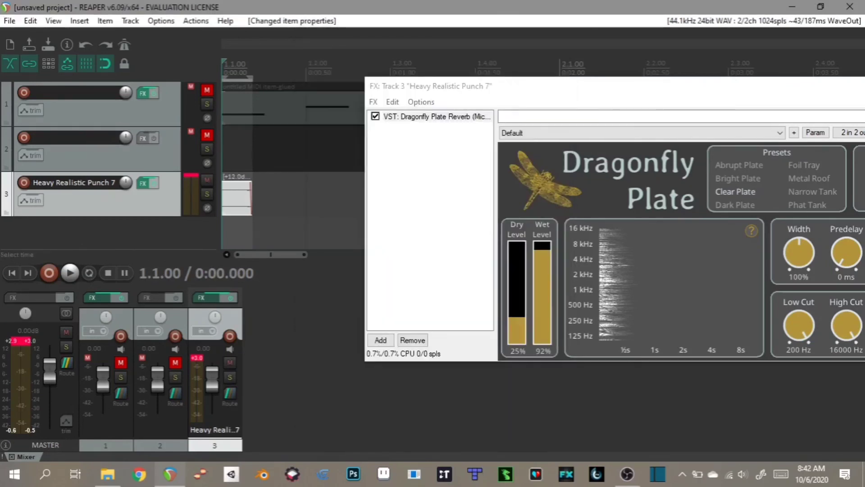
pyautogui.click(280, 202)
pyautogui.press('space')
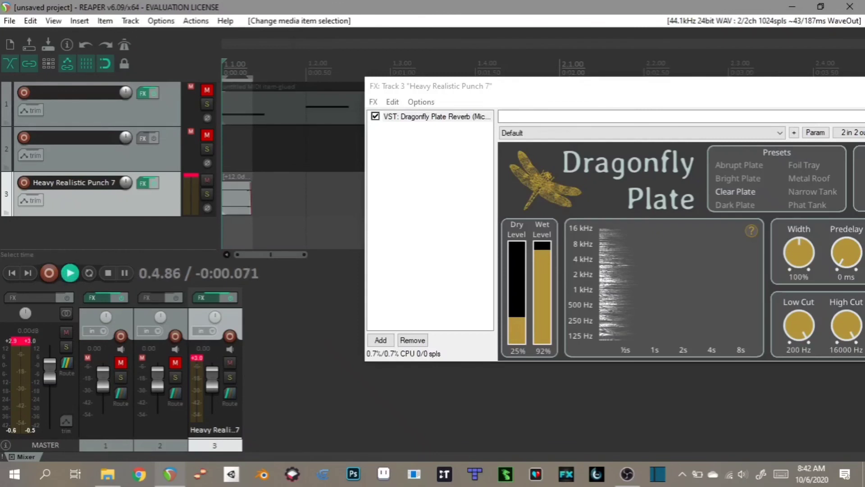
pyautogui.press('space')
pyautogui.press('space')
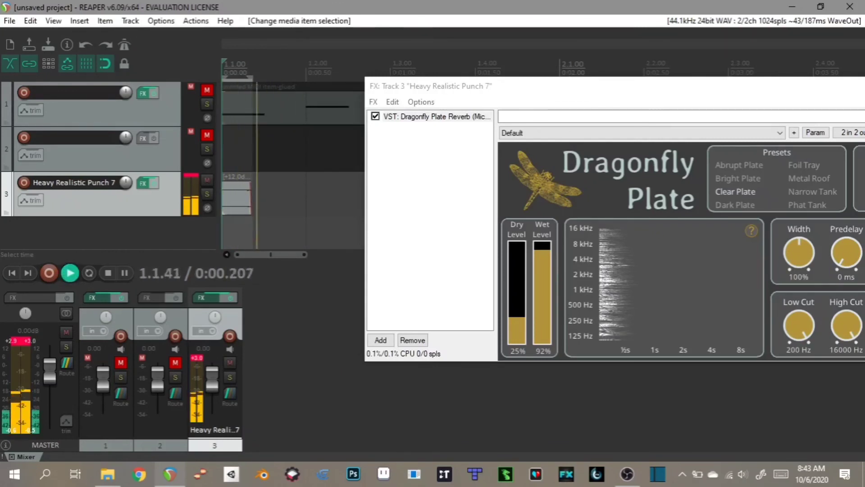
pyautogui.press('space')
# Step: Filter the effect plug-ins for "compress" and add JS: 1175 Compressor to track 3's effect chain
pyautogui.click(143, 183)
pyautogui.click(143, 183)
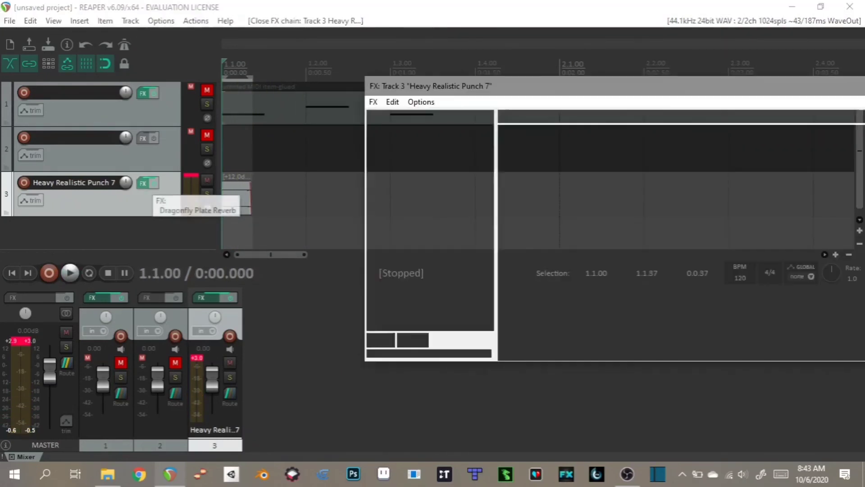
pyautogui.click(380, 340)
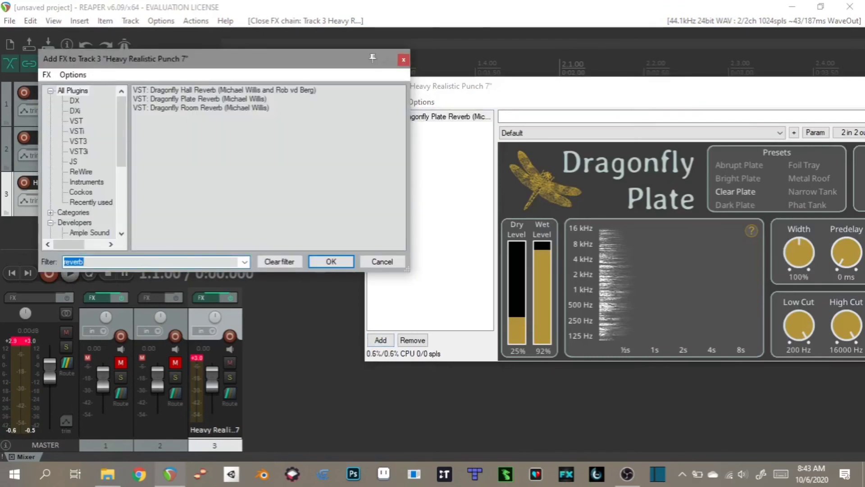
pyautogui.write('compre')
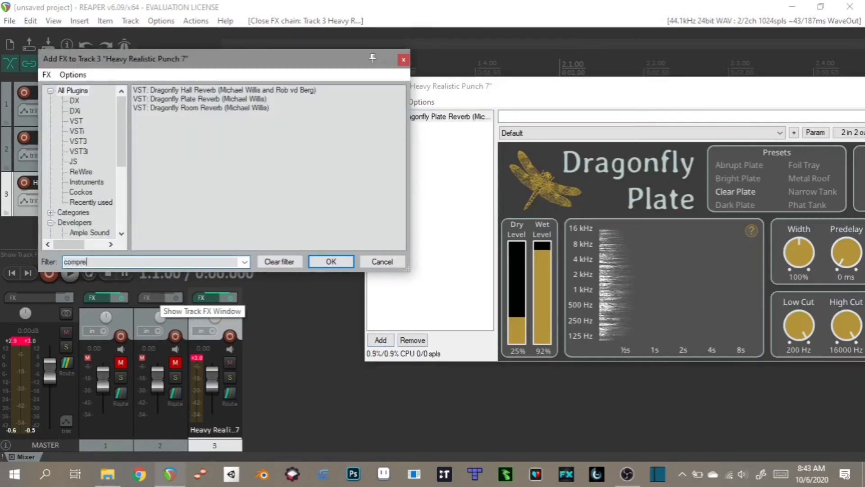
pyautogui.write('ss')
pyautogui.doubleClick(191, 90)
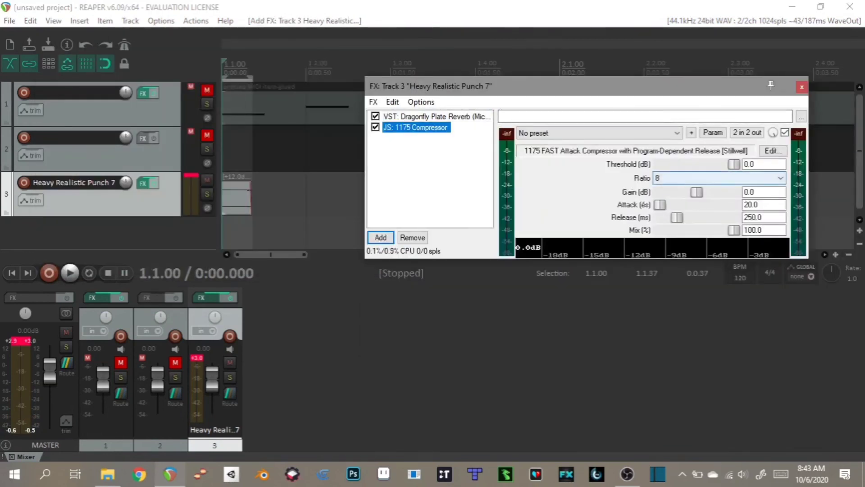
# Step: Lower the 1175 Compressor's threshold to -38.0 dB and play the punch
pyautogui.moveTo(734, 165); pyautogui.dragTo(686, 164)
pyautogui.press('space')
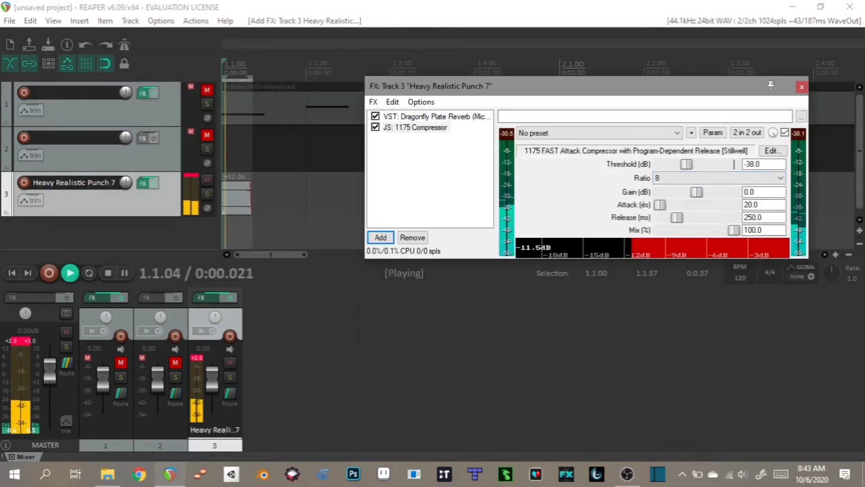
pyautogui.press('space')
pyautogui.press('space')
pyautogui.press('space')
pyautogui.press('space')
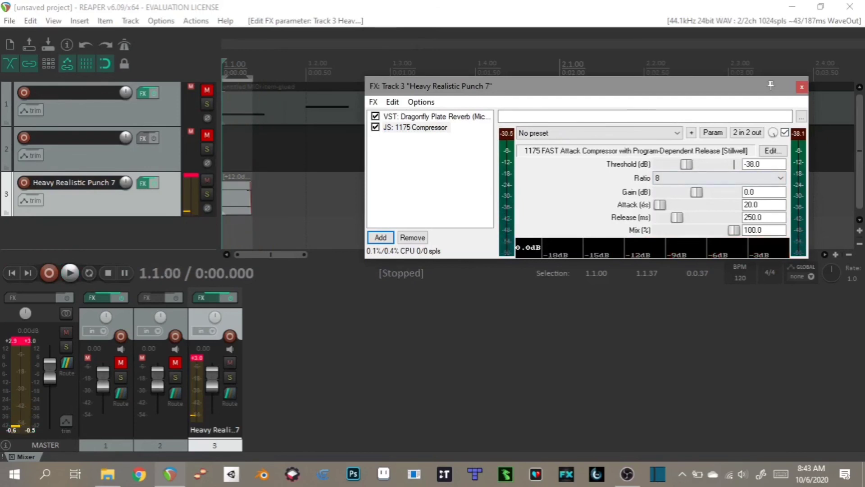
# Step: Raise the 1175 Compressor's gain to 14.0 dB and play the punch
pyautogui.moveTo(697, 192); pyautogui.dragTo(722, 192)
pyautogui.press('space')
pyautogui.press('space')
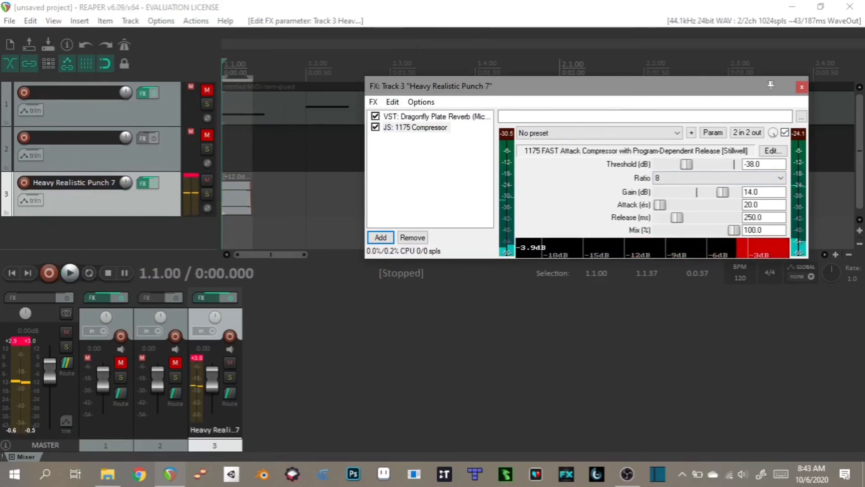
pyautogui.press('space')
pyautogui.press('space')
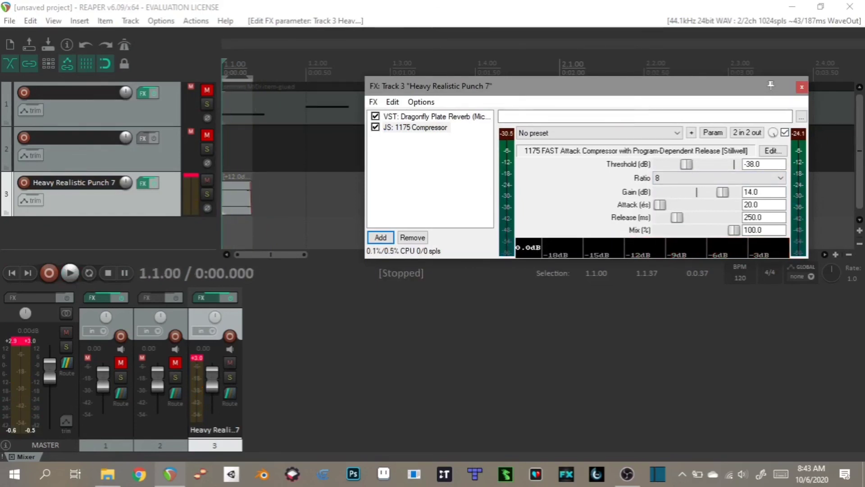
# Step: Set the 1175 Compressor's attack to 170.0, play the punch and close track 3's effects window
pyautogui.moveTo(660, 205); pyautogui.dragTo(665, 205)
pyautogui.press('space')
pyautogui.press('space')
pyautogui.press('space')
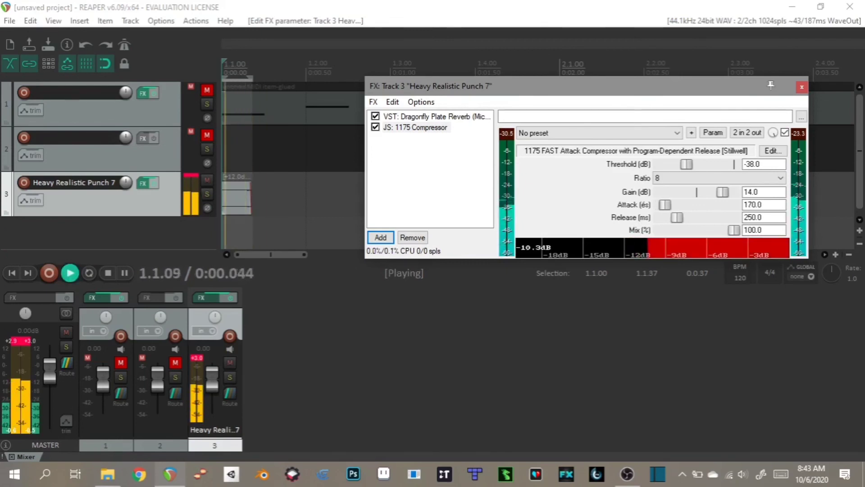
pyautogui.press('space')
pyautogui.press('space')
pyautogui.press('space')
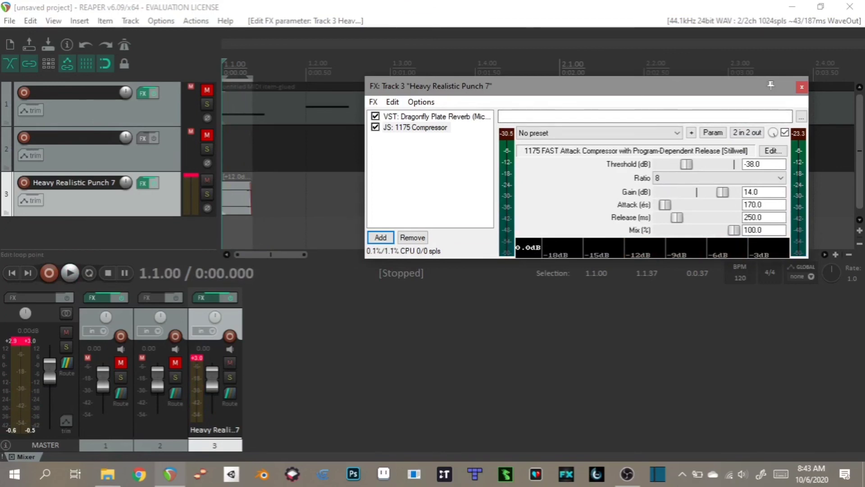
pyautogui.click(802, 87)
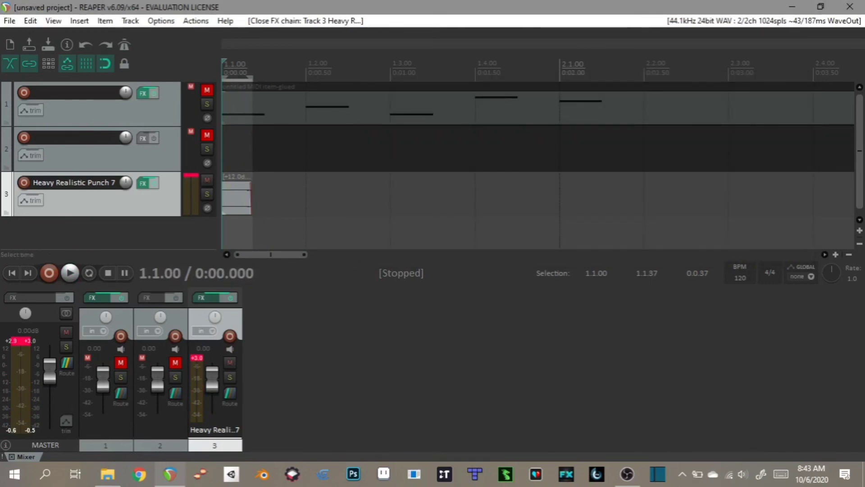
pyautogui.scroll(4, 539, 165)
pyautogui.scroll(-3, 538, 165)
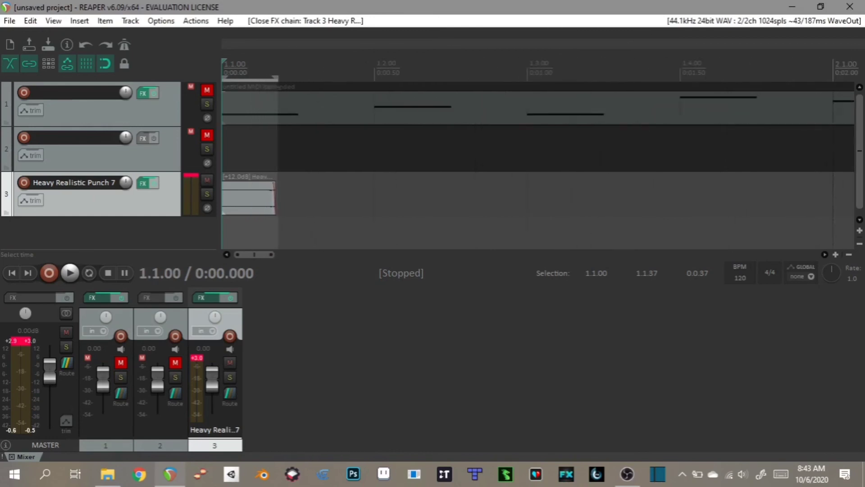